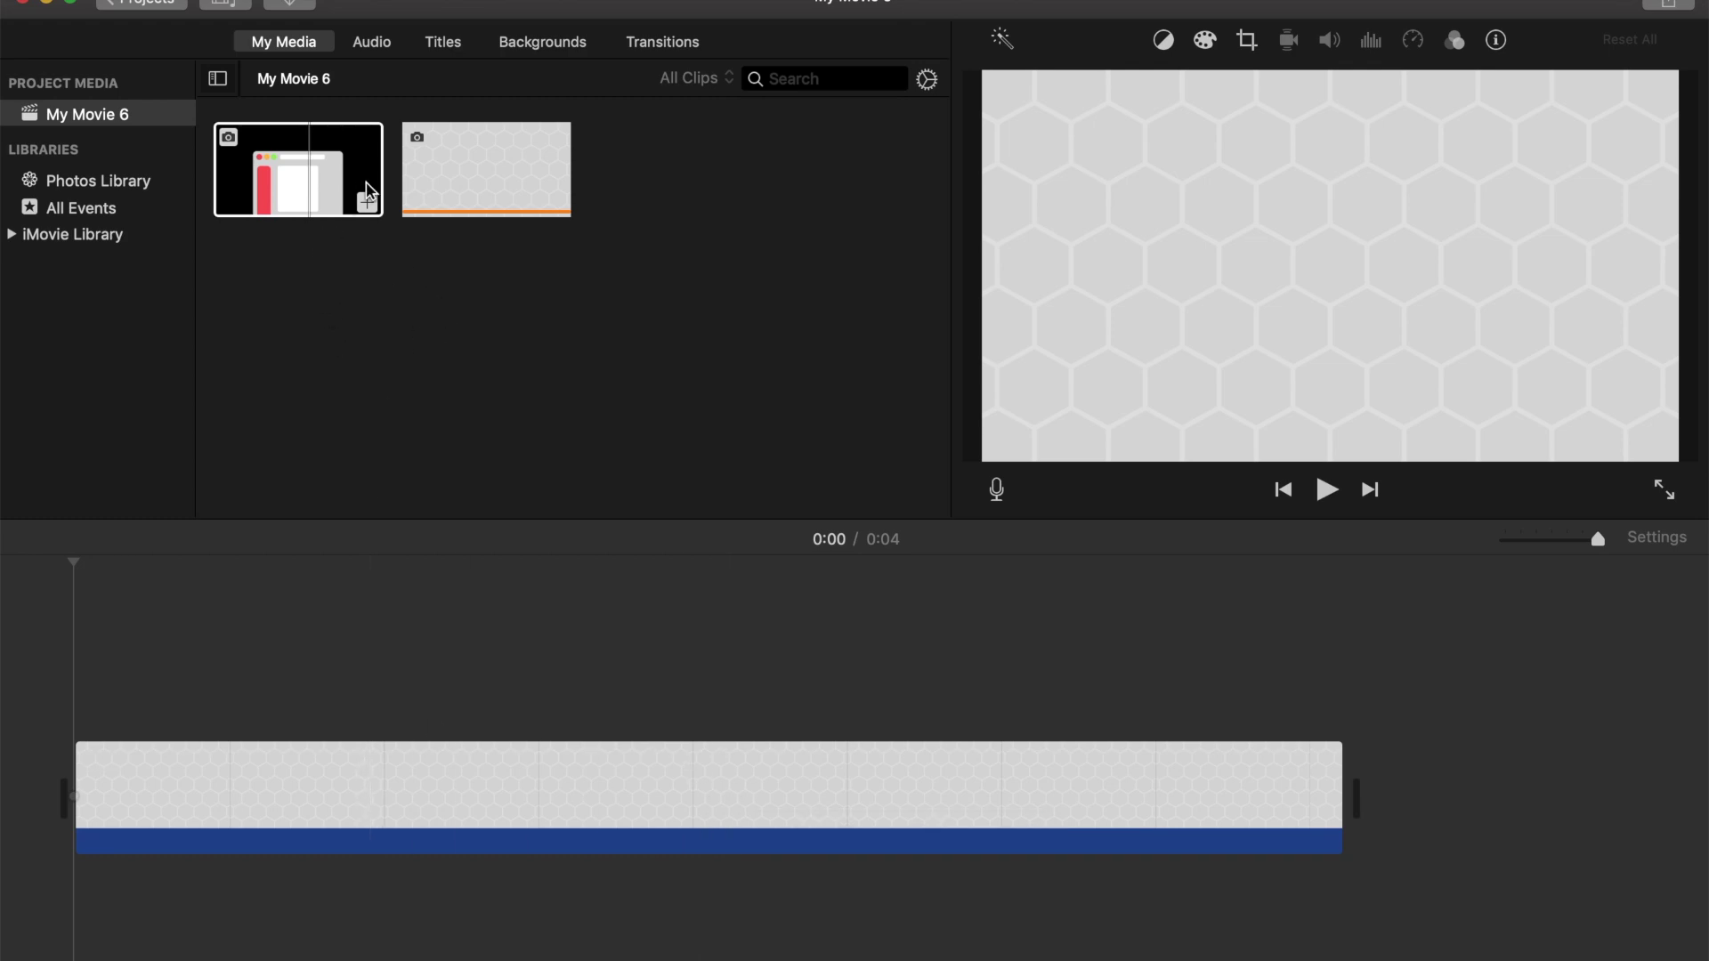
Step: Show the browser-window image from My Media in the viewer
click(303, 183)
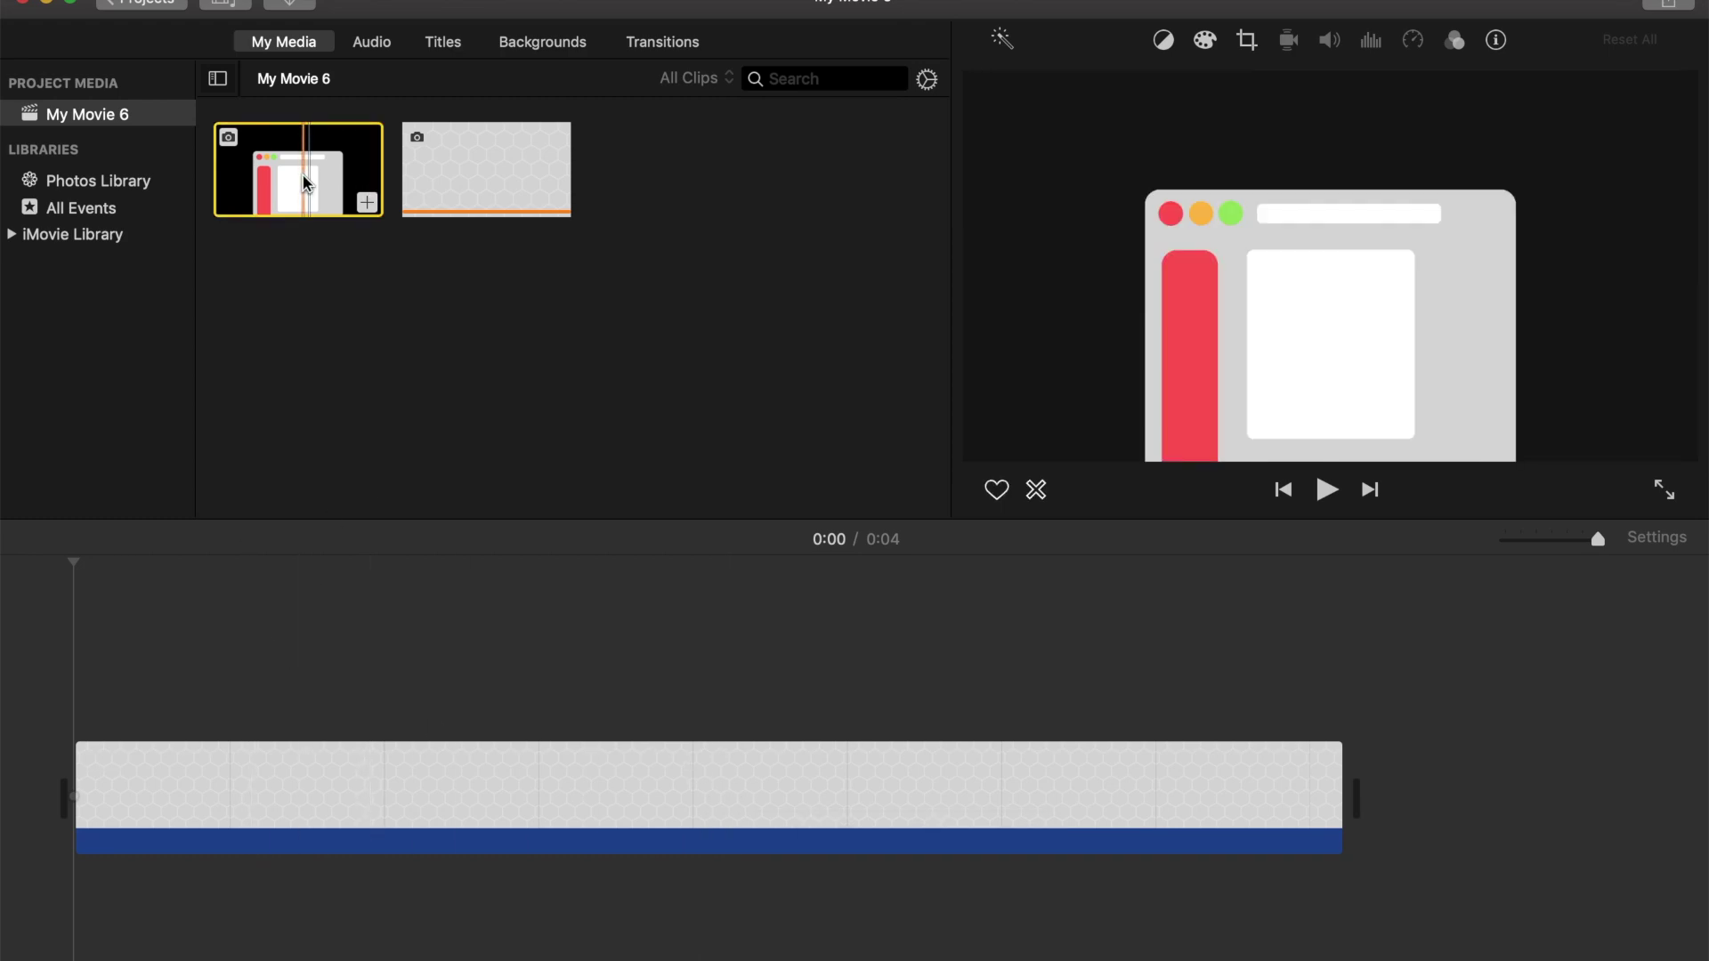
Step: Place the browser-window image as a 4-second cutaway above the hexagon background clip
drag(302, 174, 56, 674)
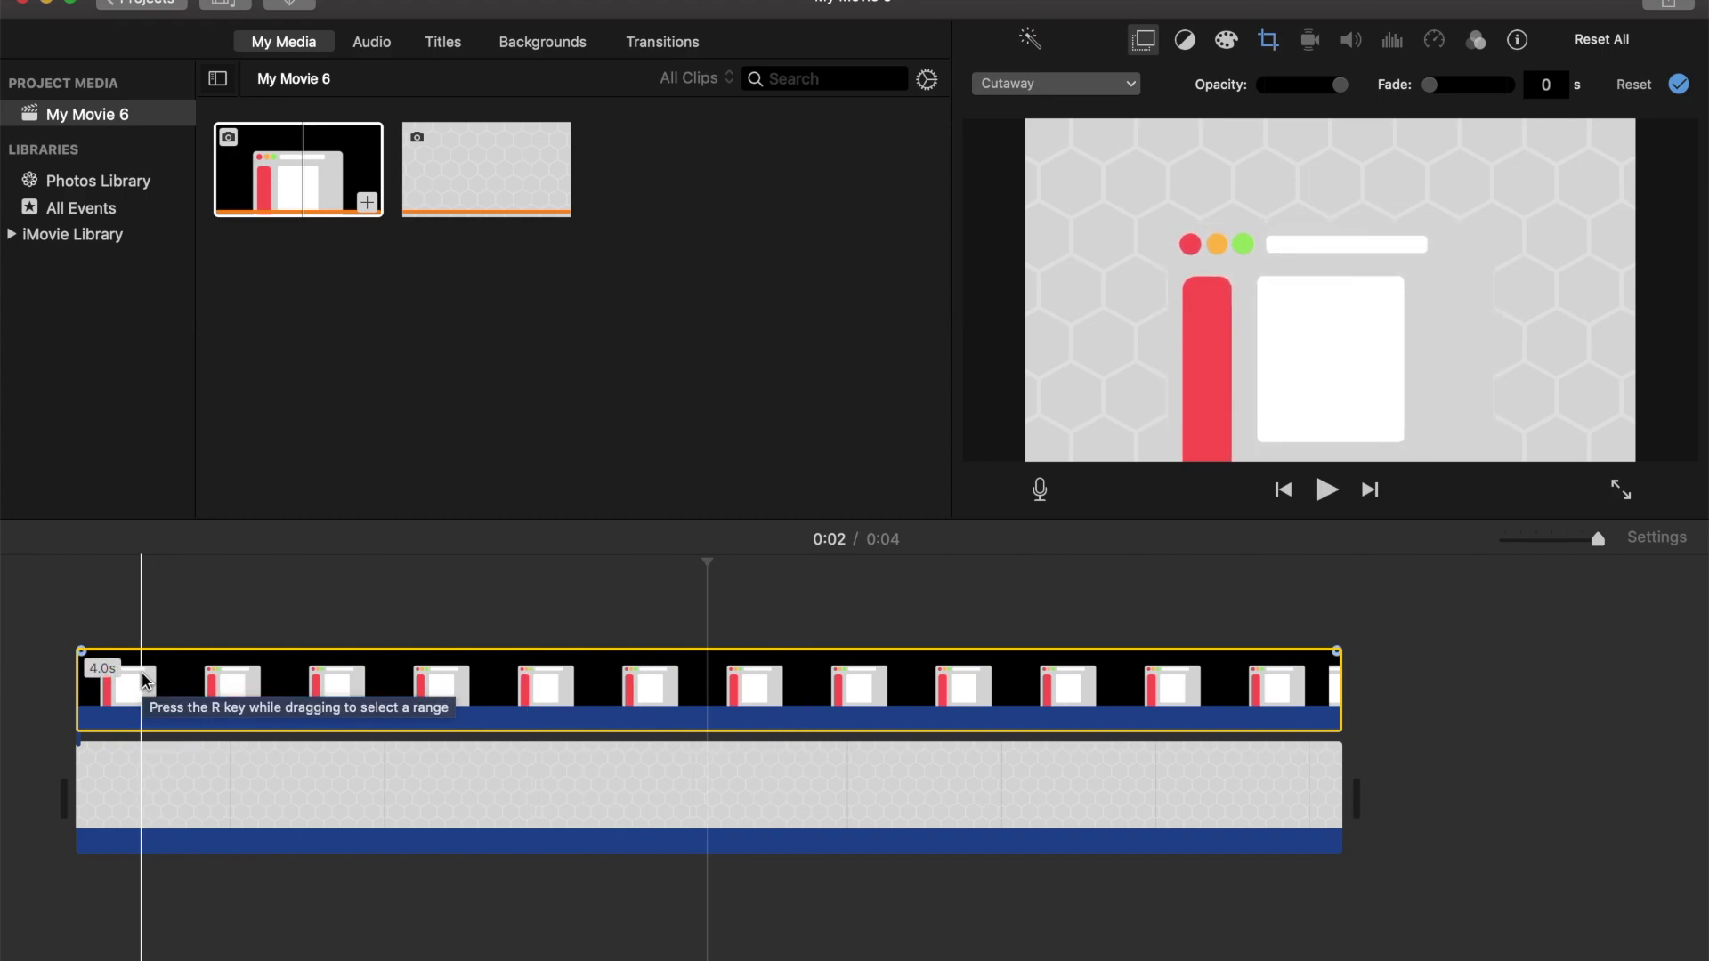
click(118, 687)
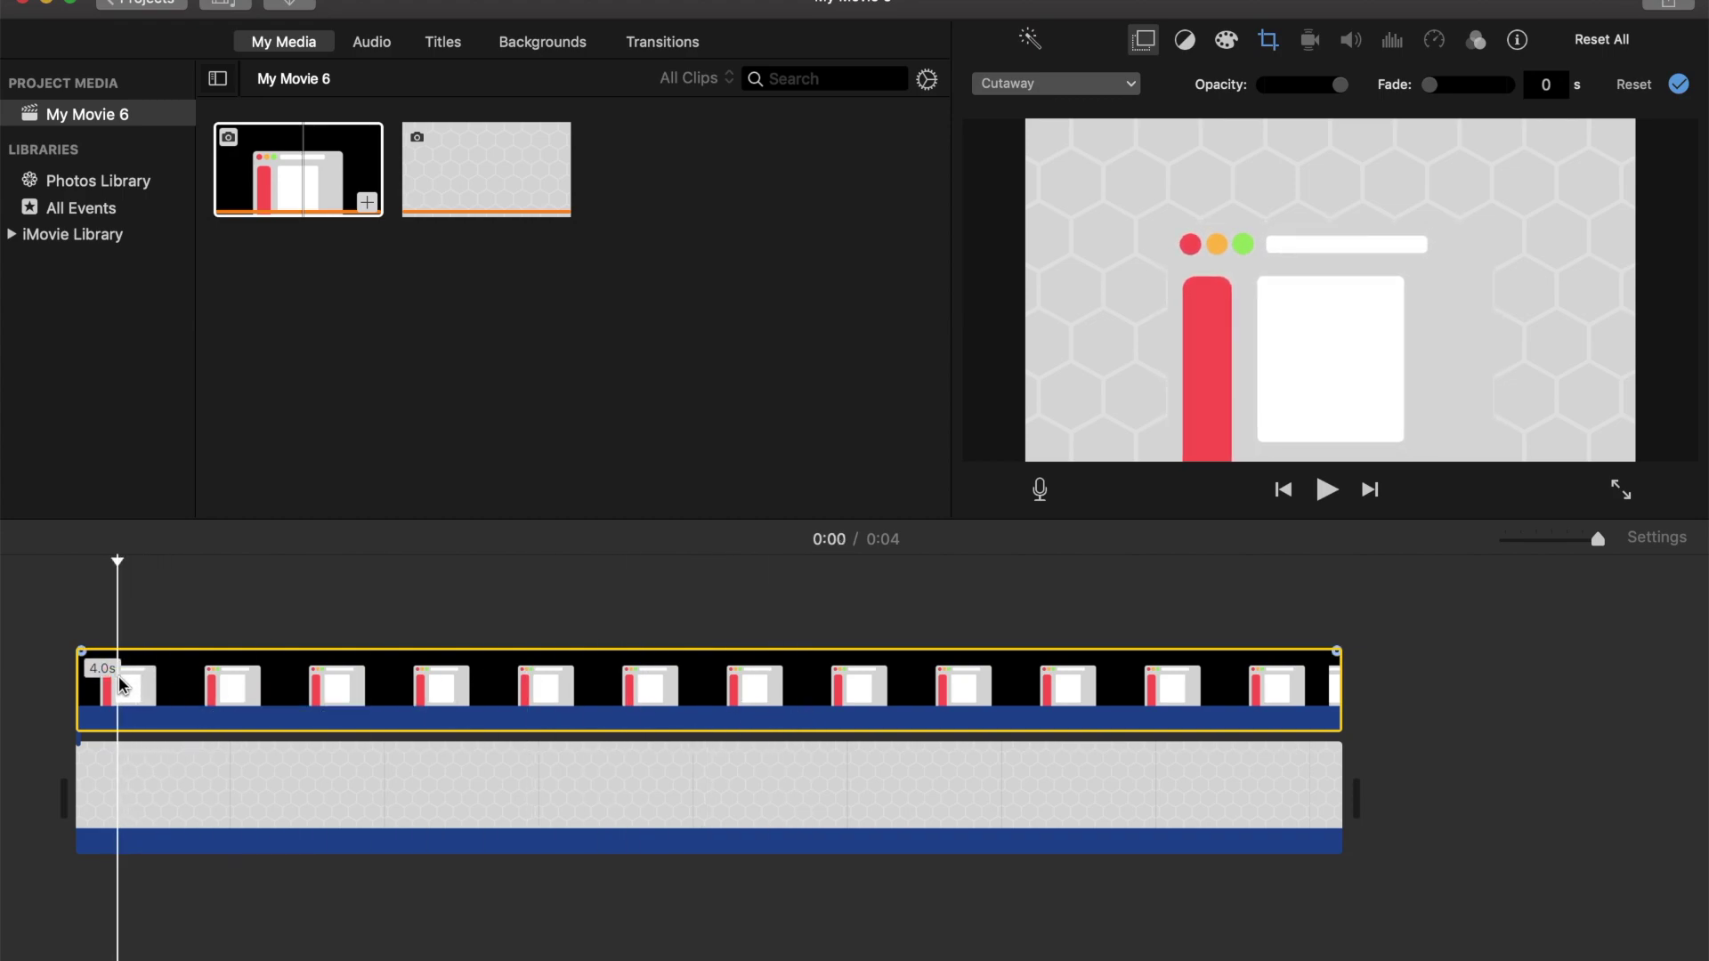
click(1268, 39)
Step: Set the overlay's crop style to Fit and apply it
click(1038, 88)
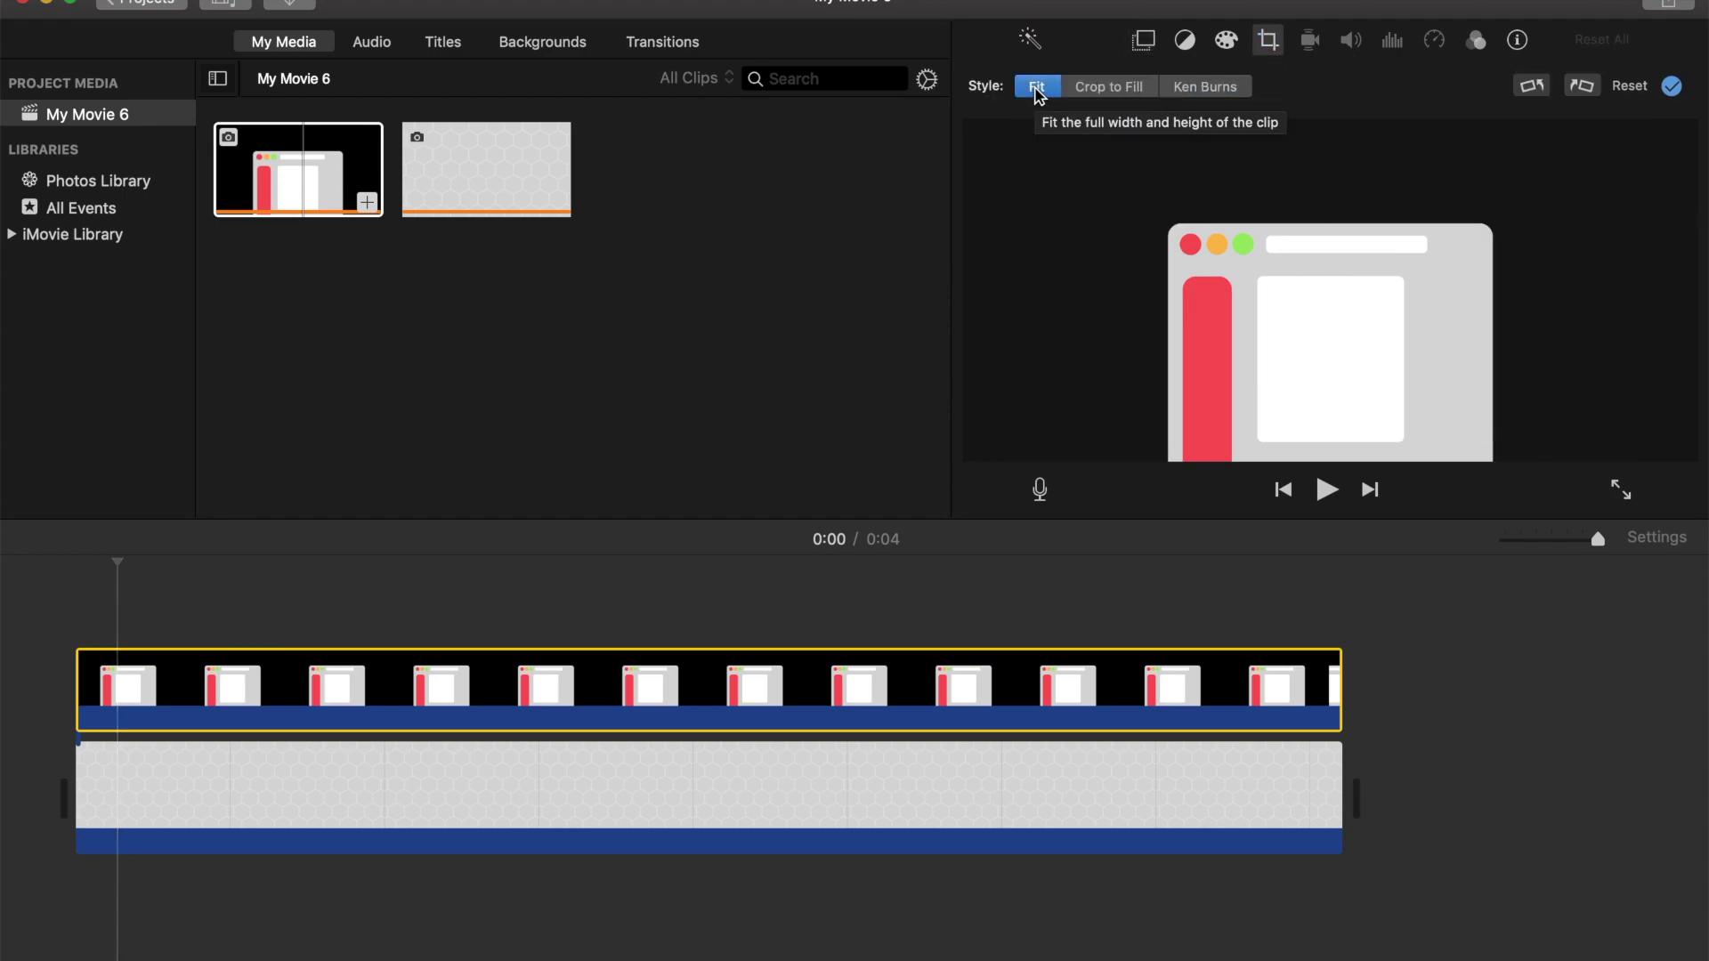
click(1671, 87)
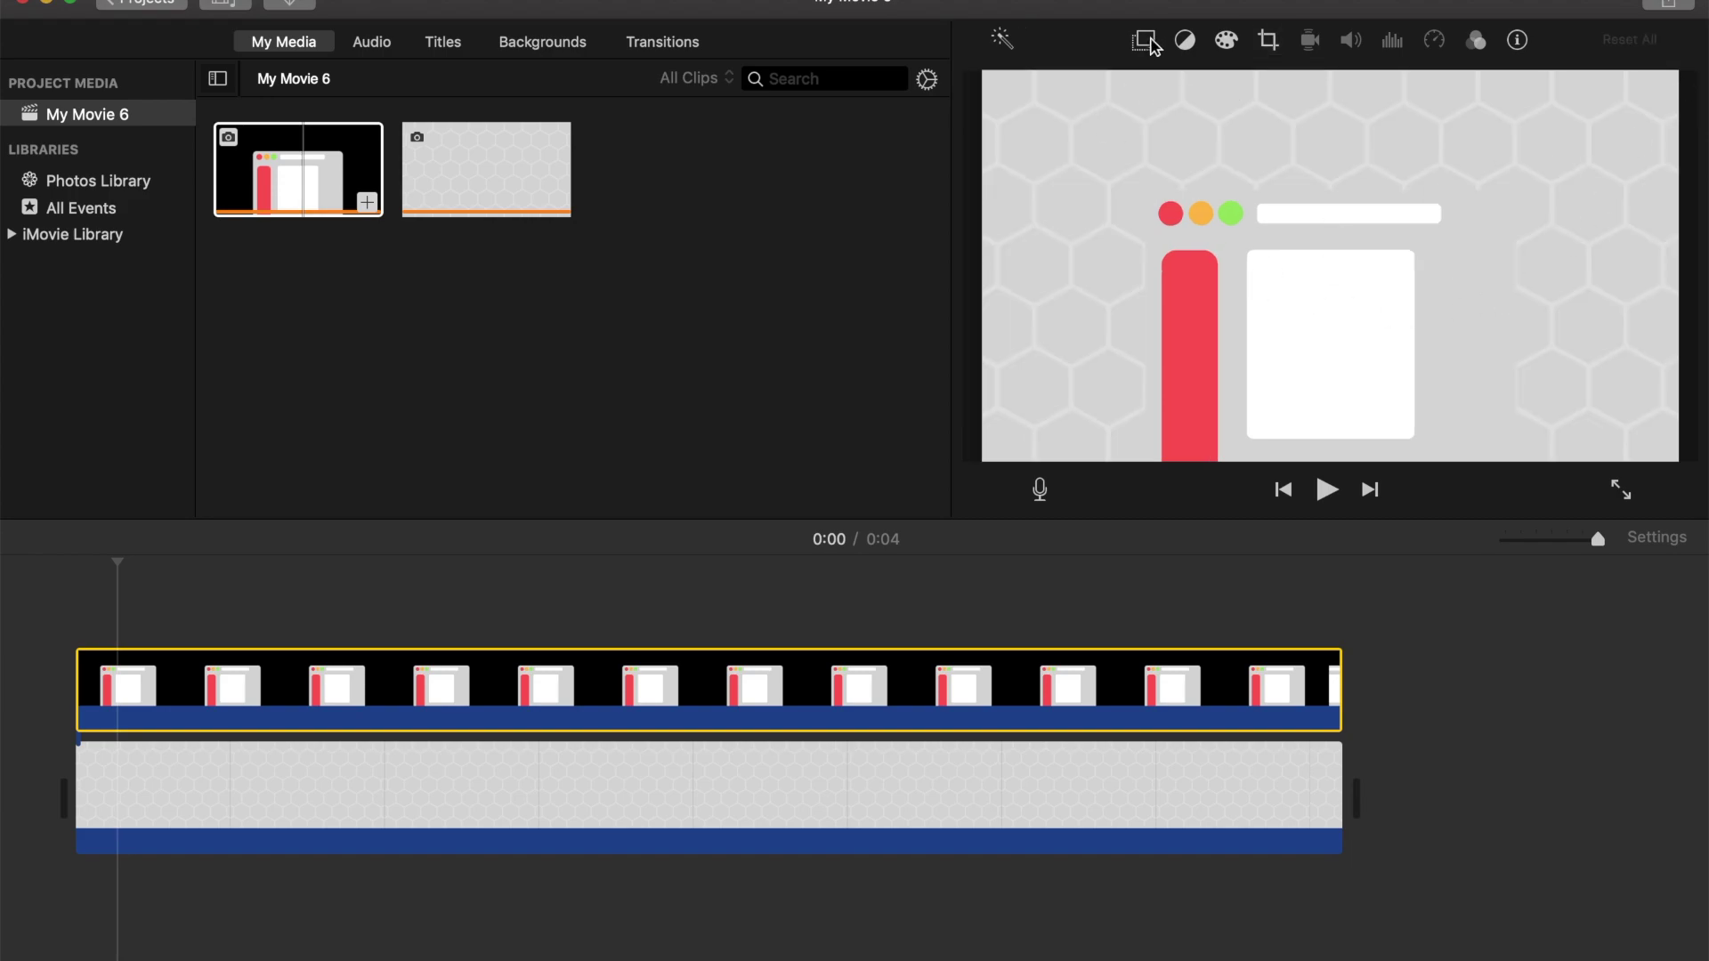
click(1143, 40)
Step: Switch the overlay to Picture in Picture, then enlarge the inset and centre it in the frame
click(1075, 82)
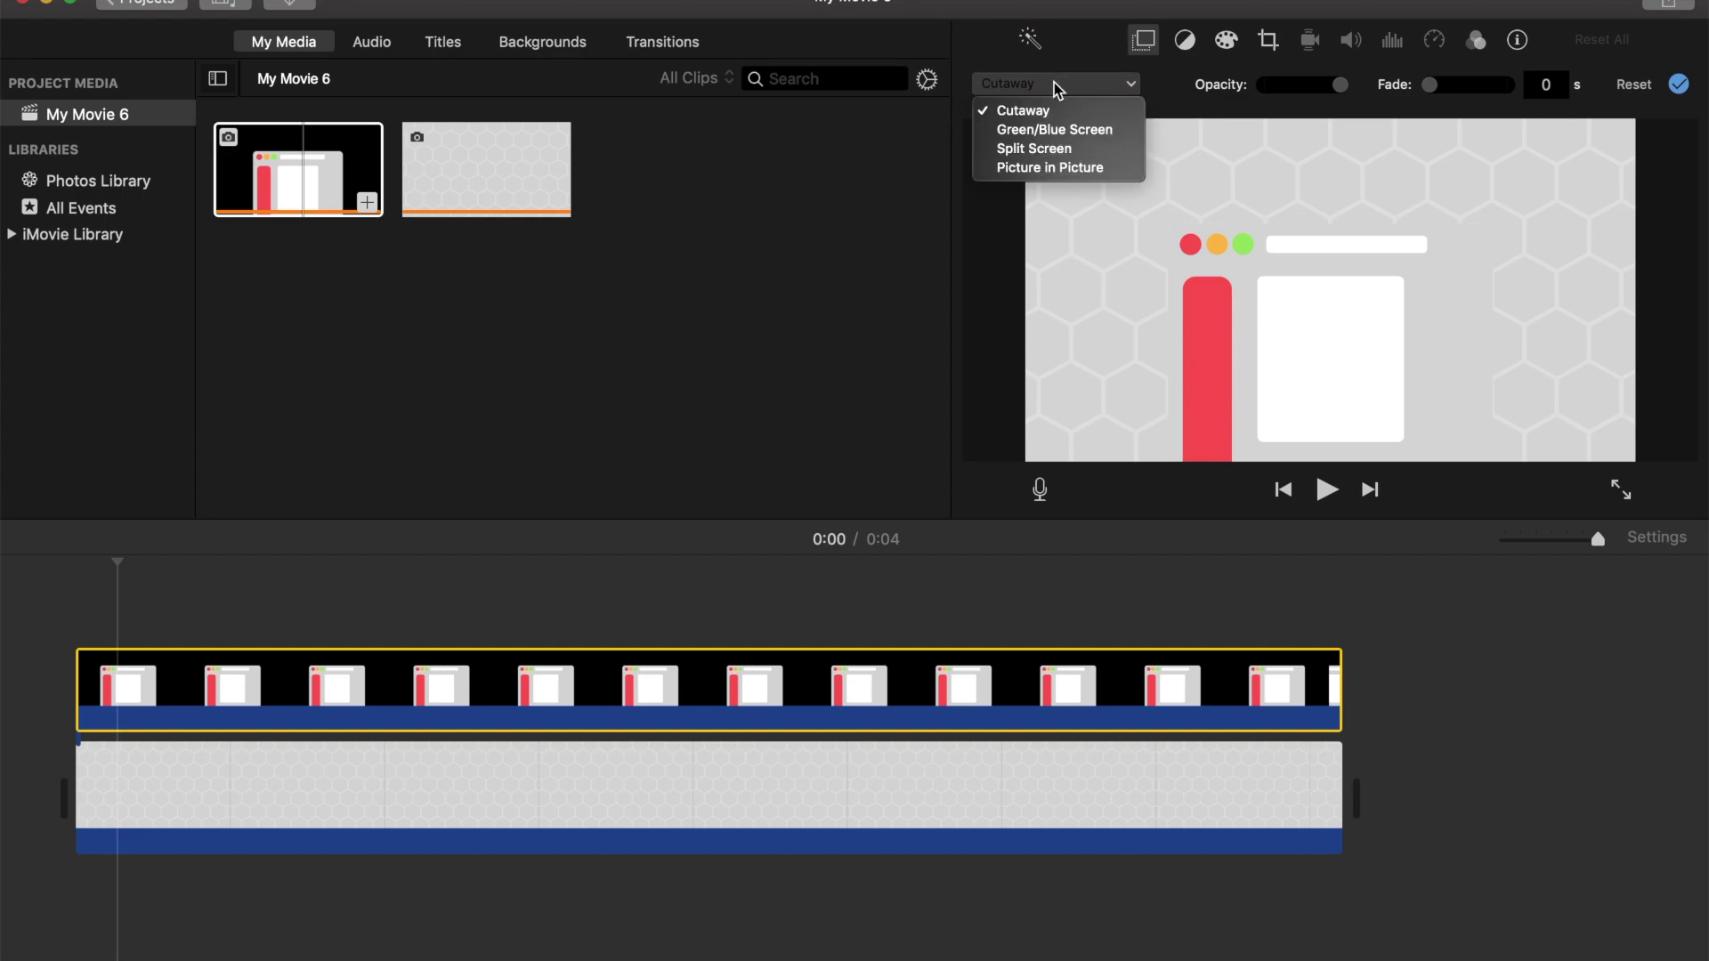
click(1049, 169)
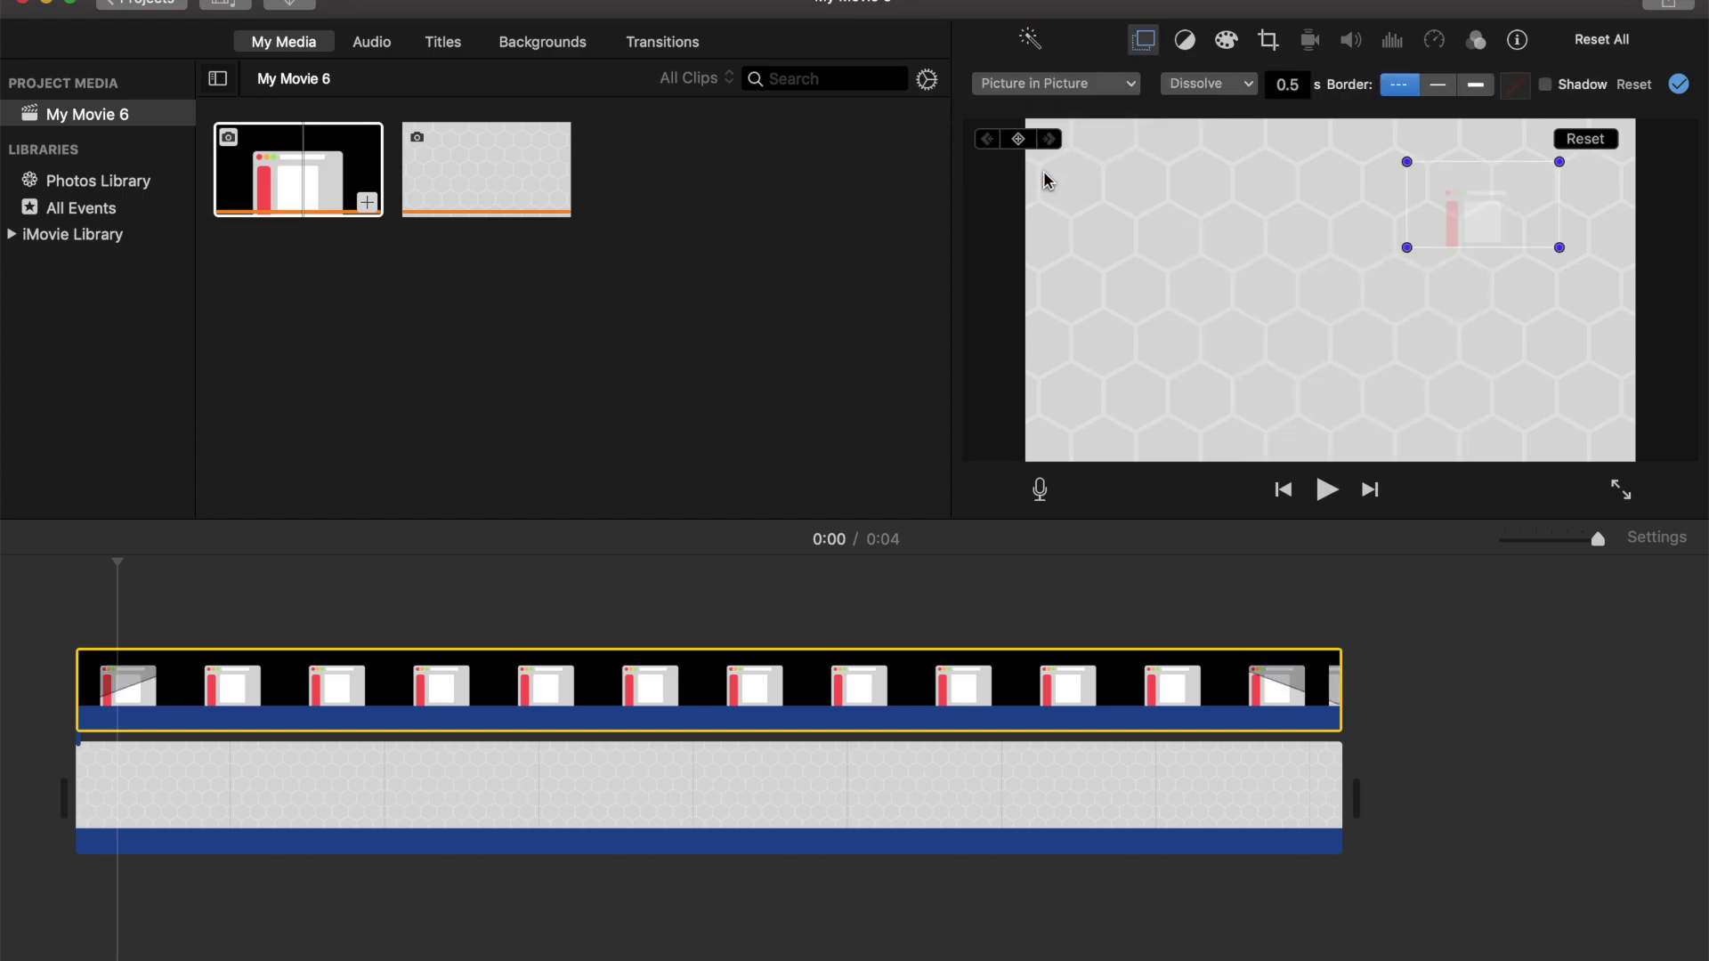
click(1059, 84)
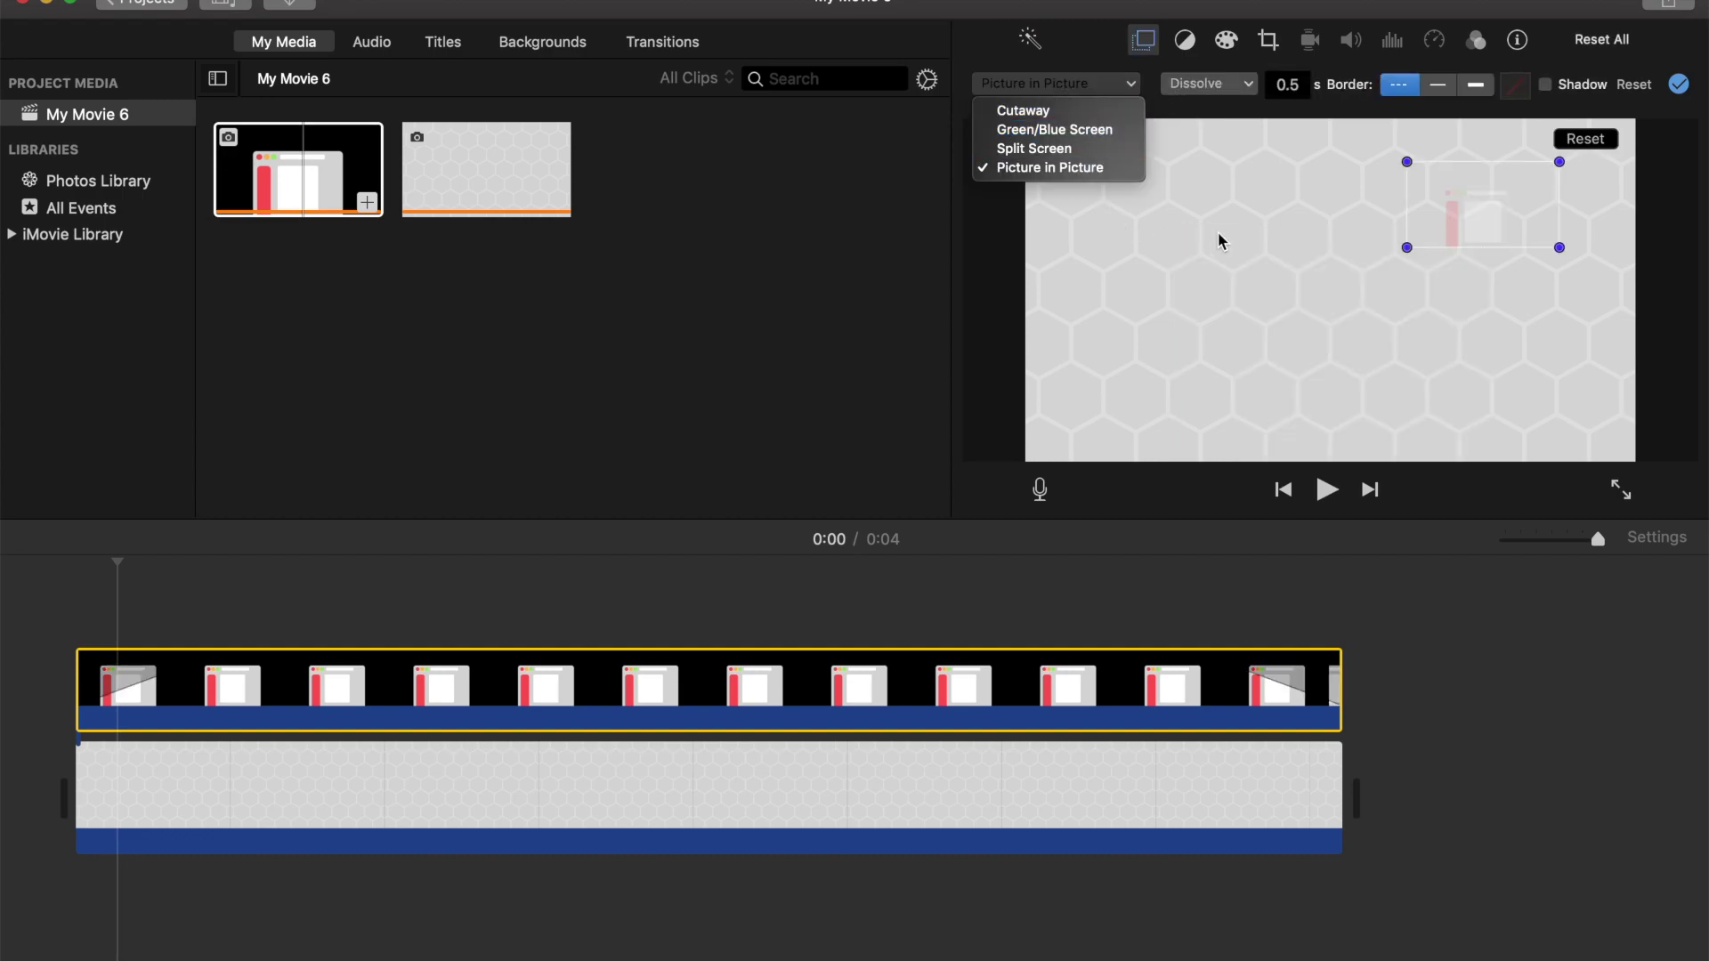
click(1234, 214)
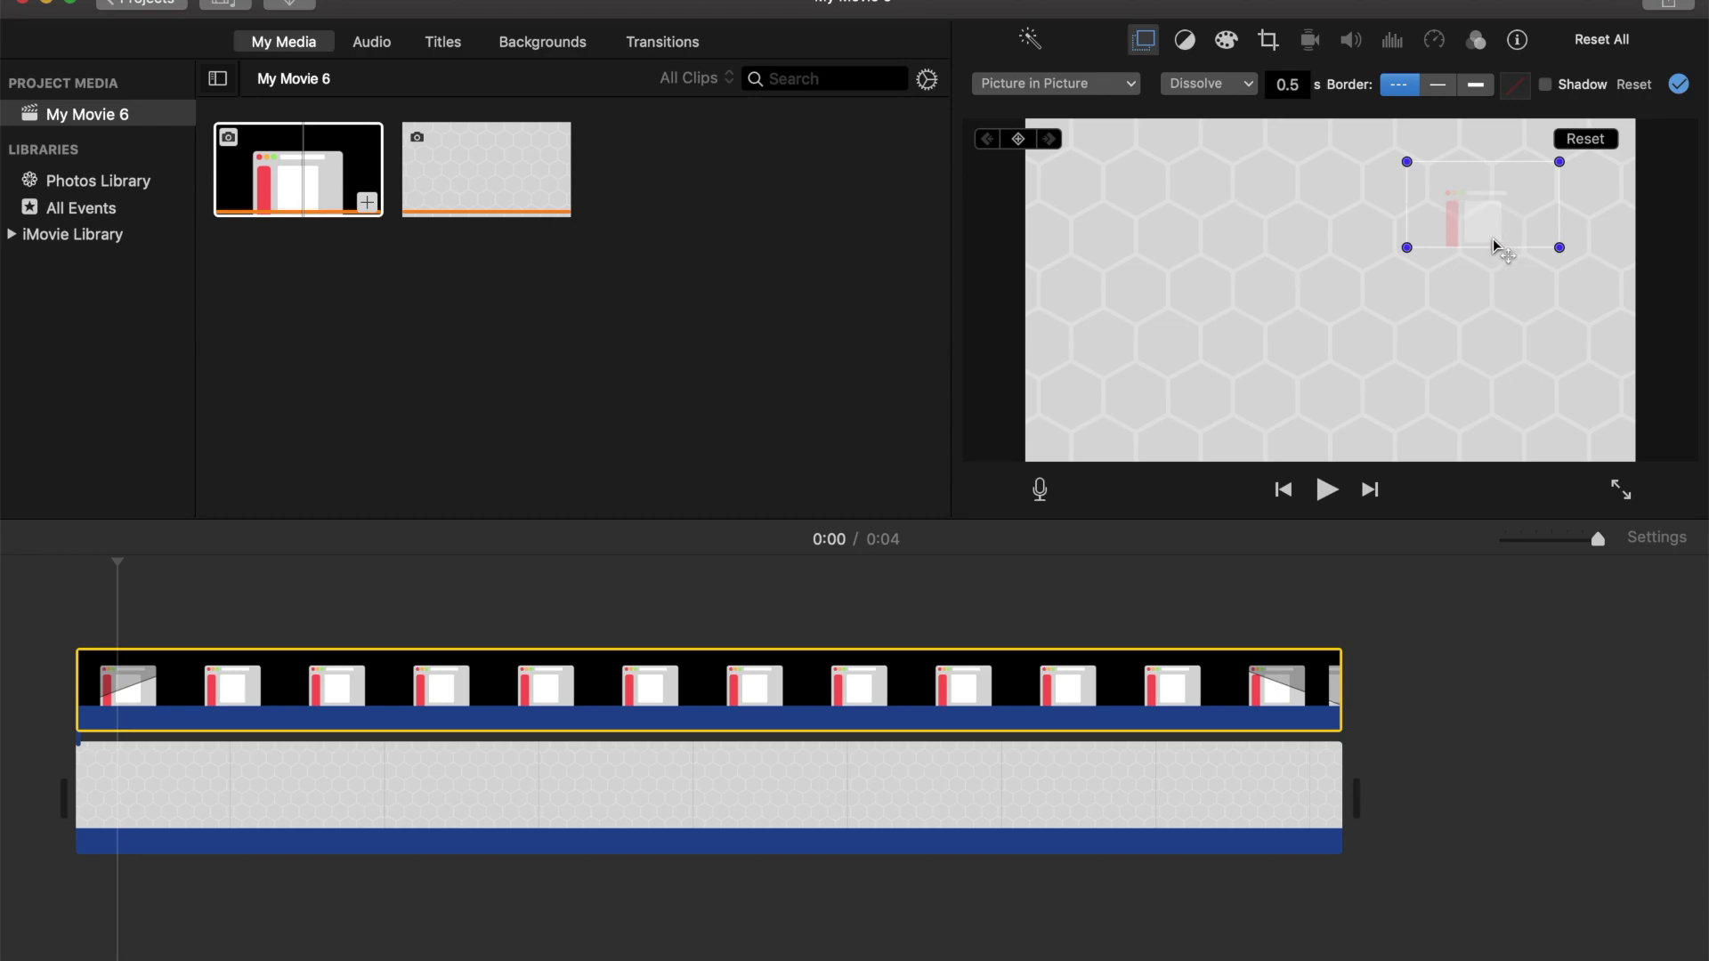
drag(1406, 246, 1093, 420)
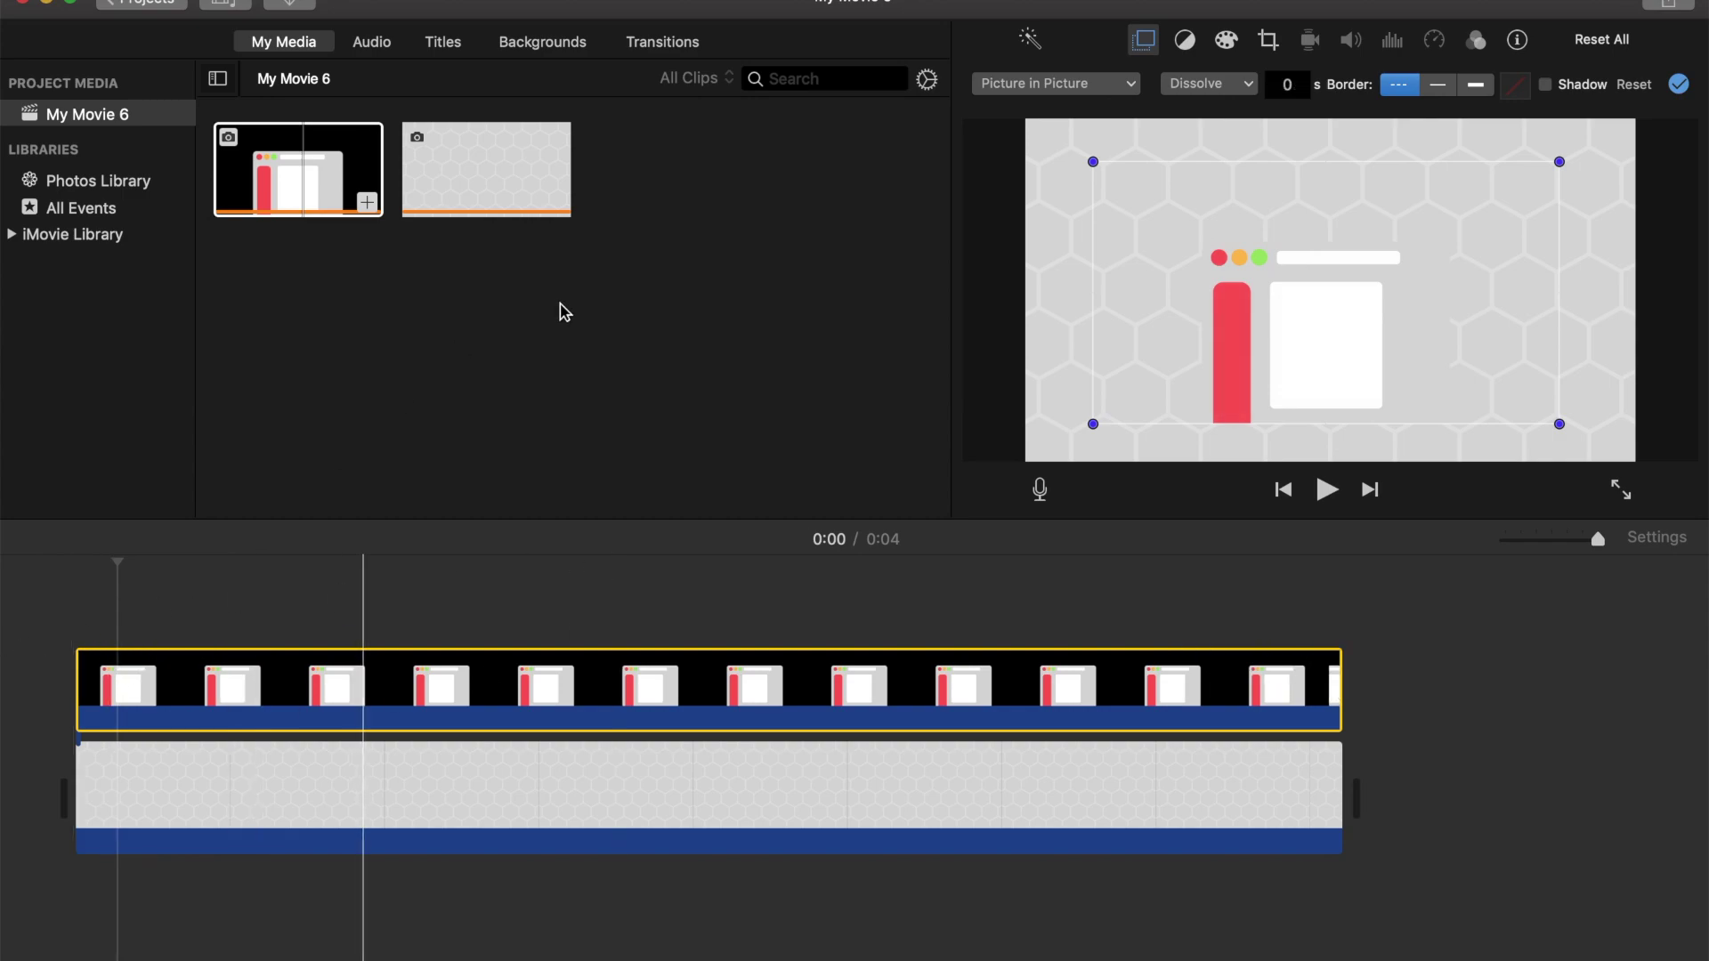
drag(1225, 306, 1248, 342)
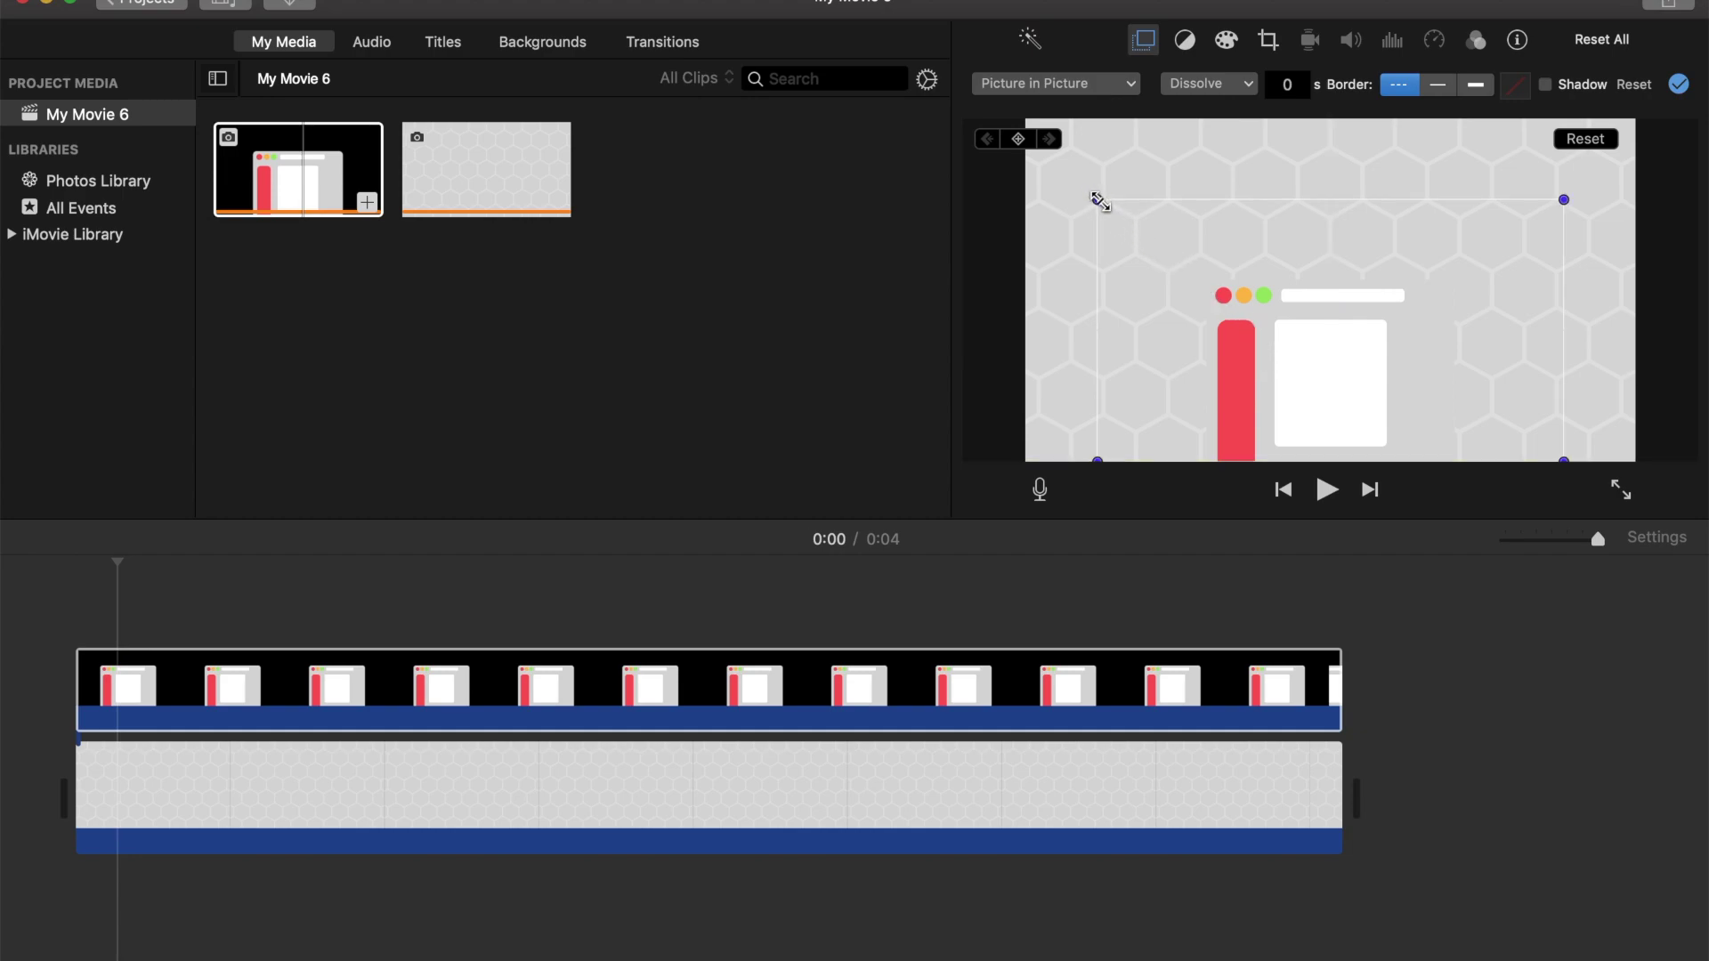
Step: Enlarge the inset further and push it mostly below the frame, playhead back at clip start
drag(1098, 200, 1020, 156)
drag(1192, 228, 1296, 461)
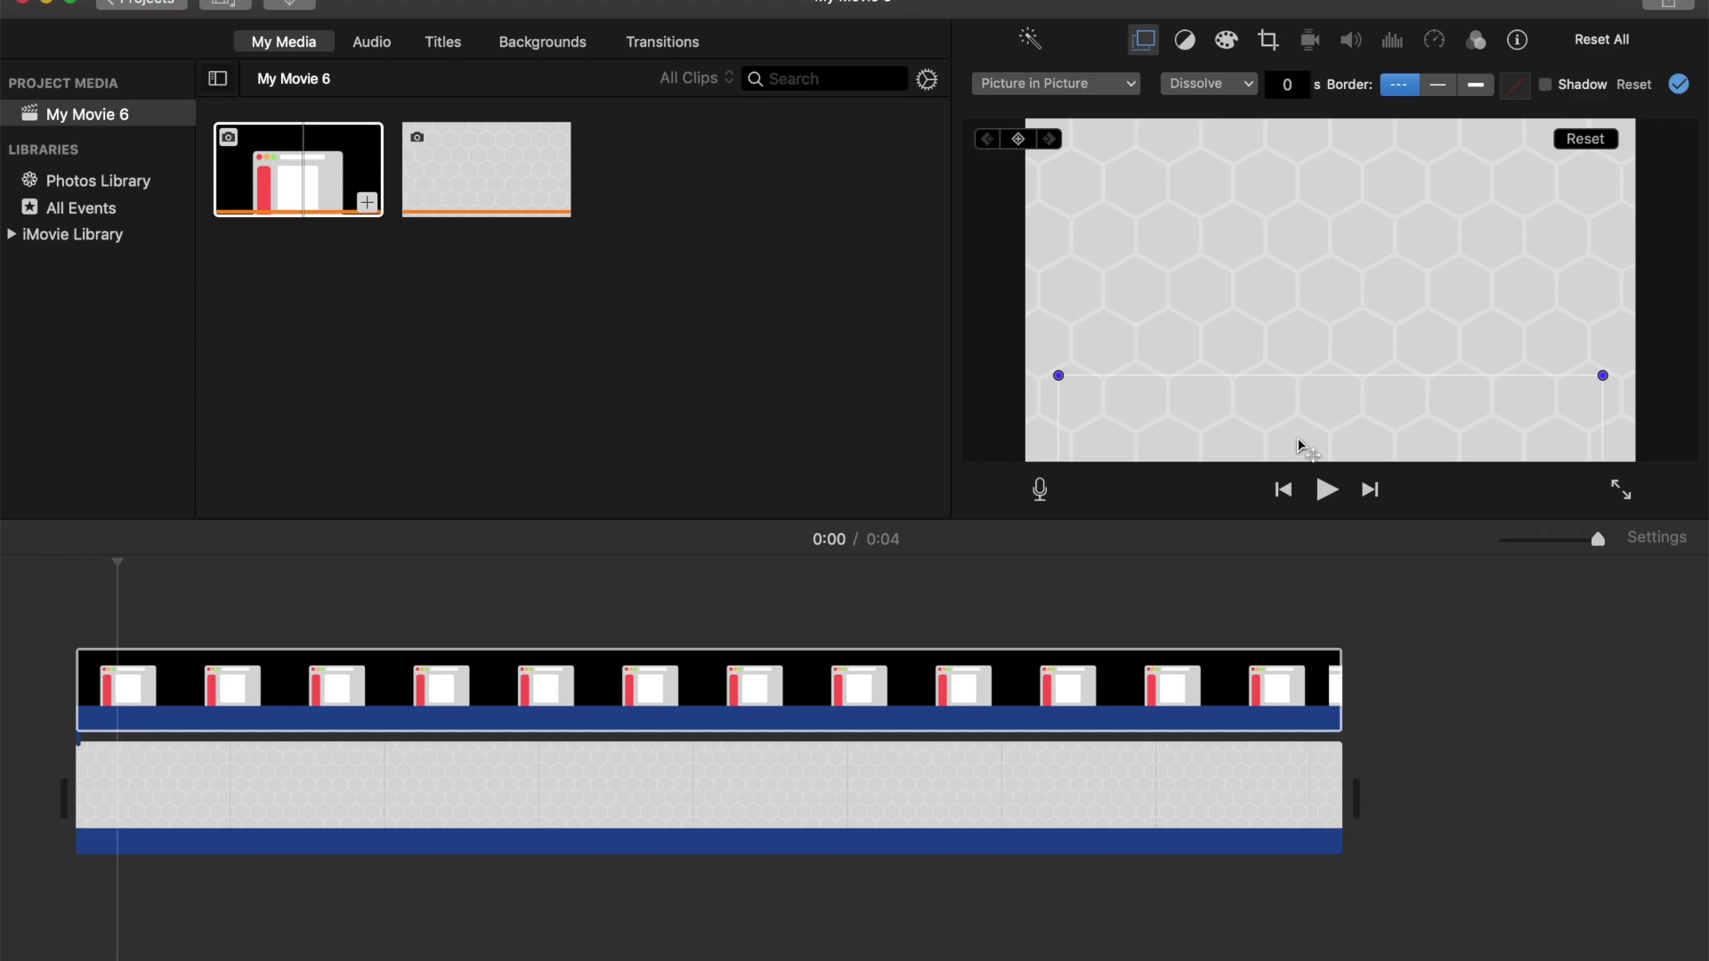
mouse_move(1293, 446)
mouse_down()
mouse_move(1296, 210)
mouse_move(1296, 440)
mouse_up()
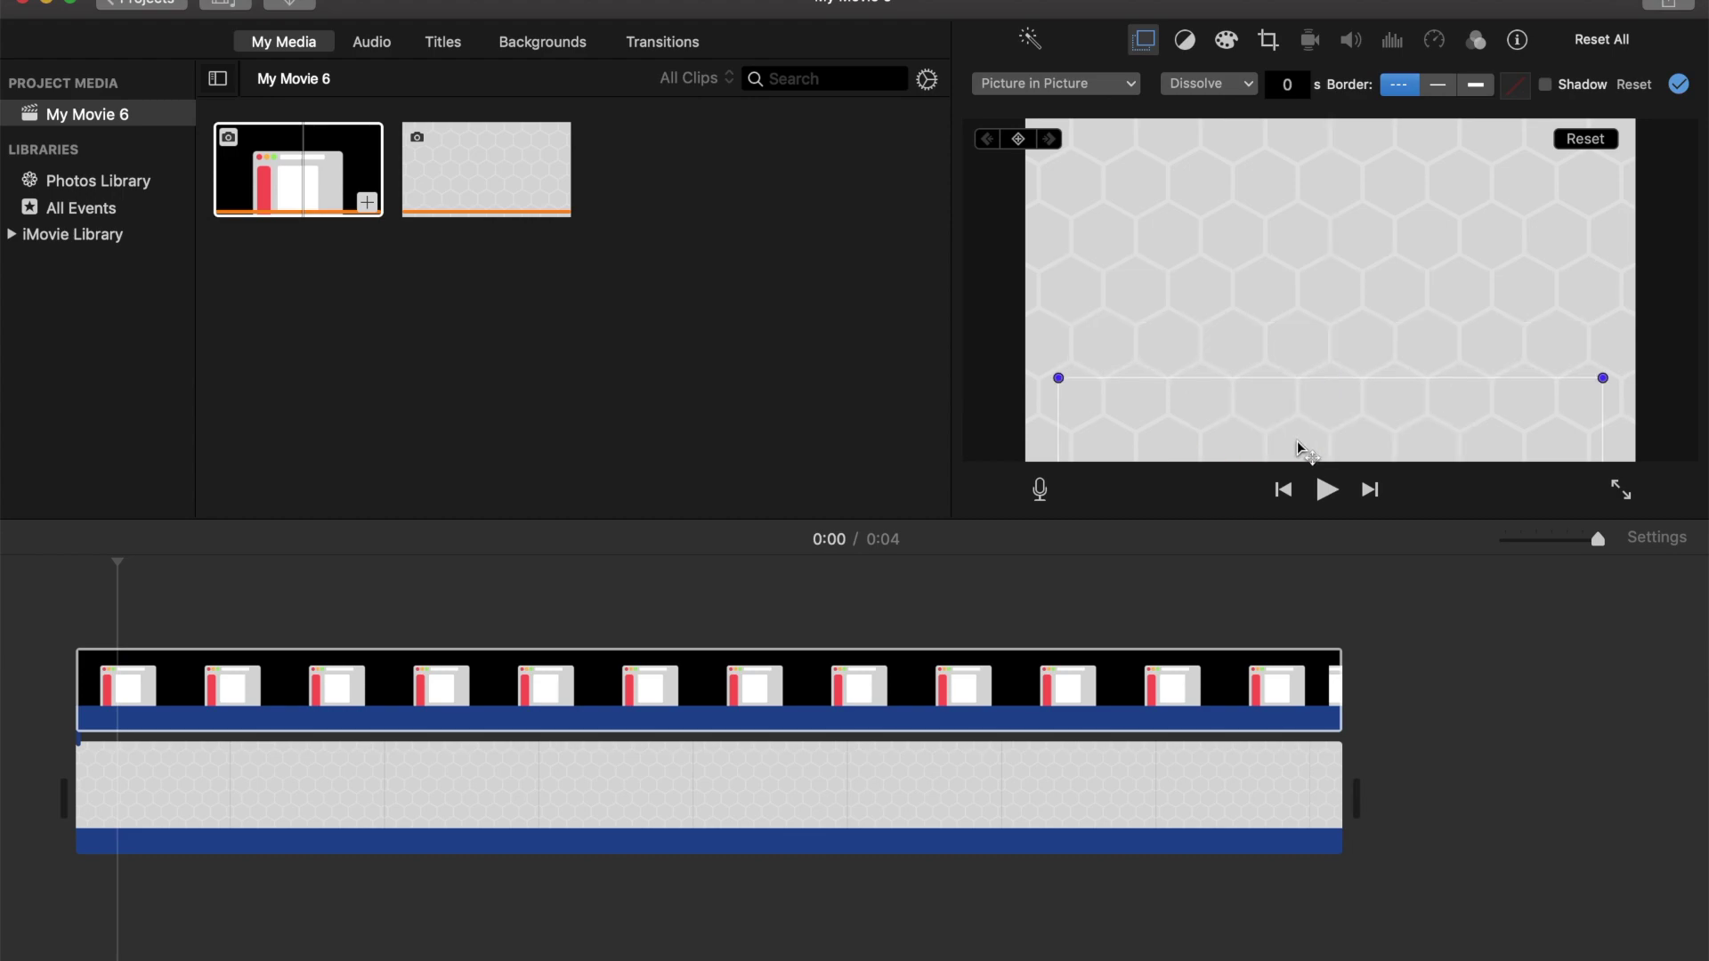
click(87, 630)
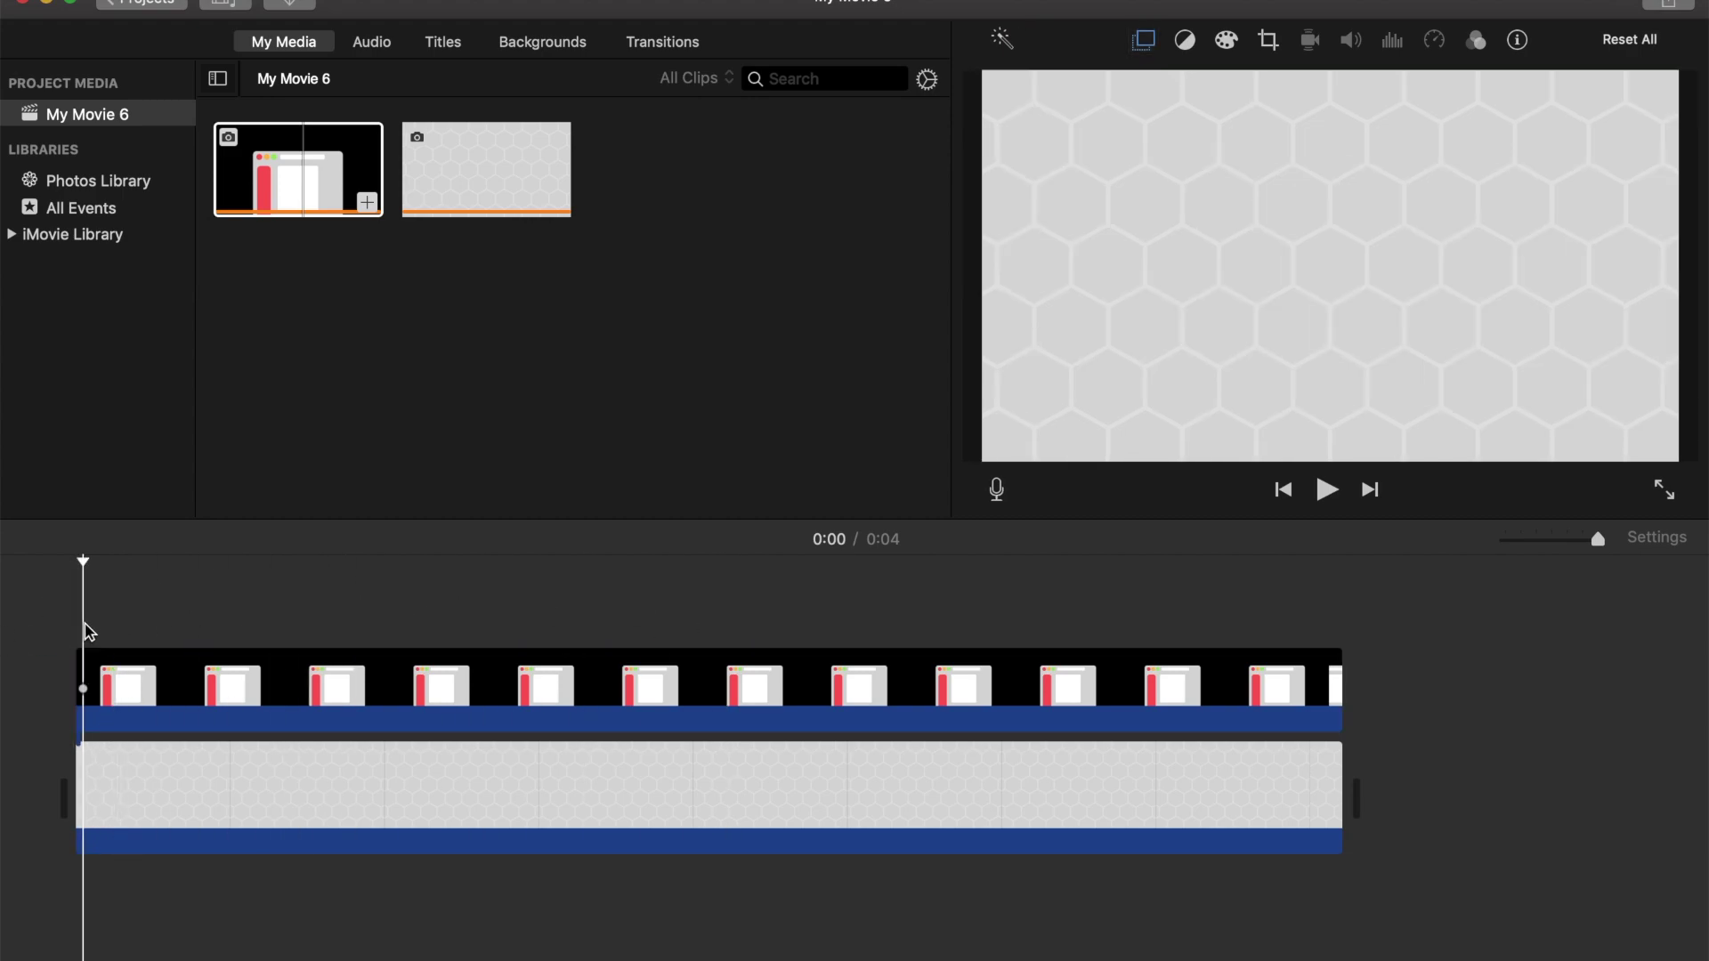
click(86, 690)
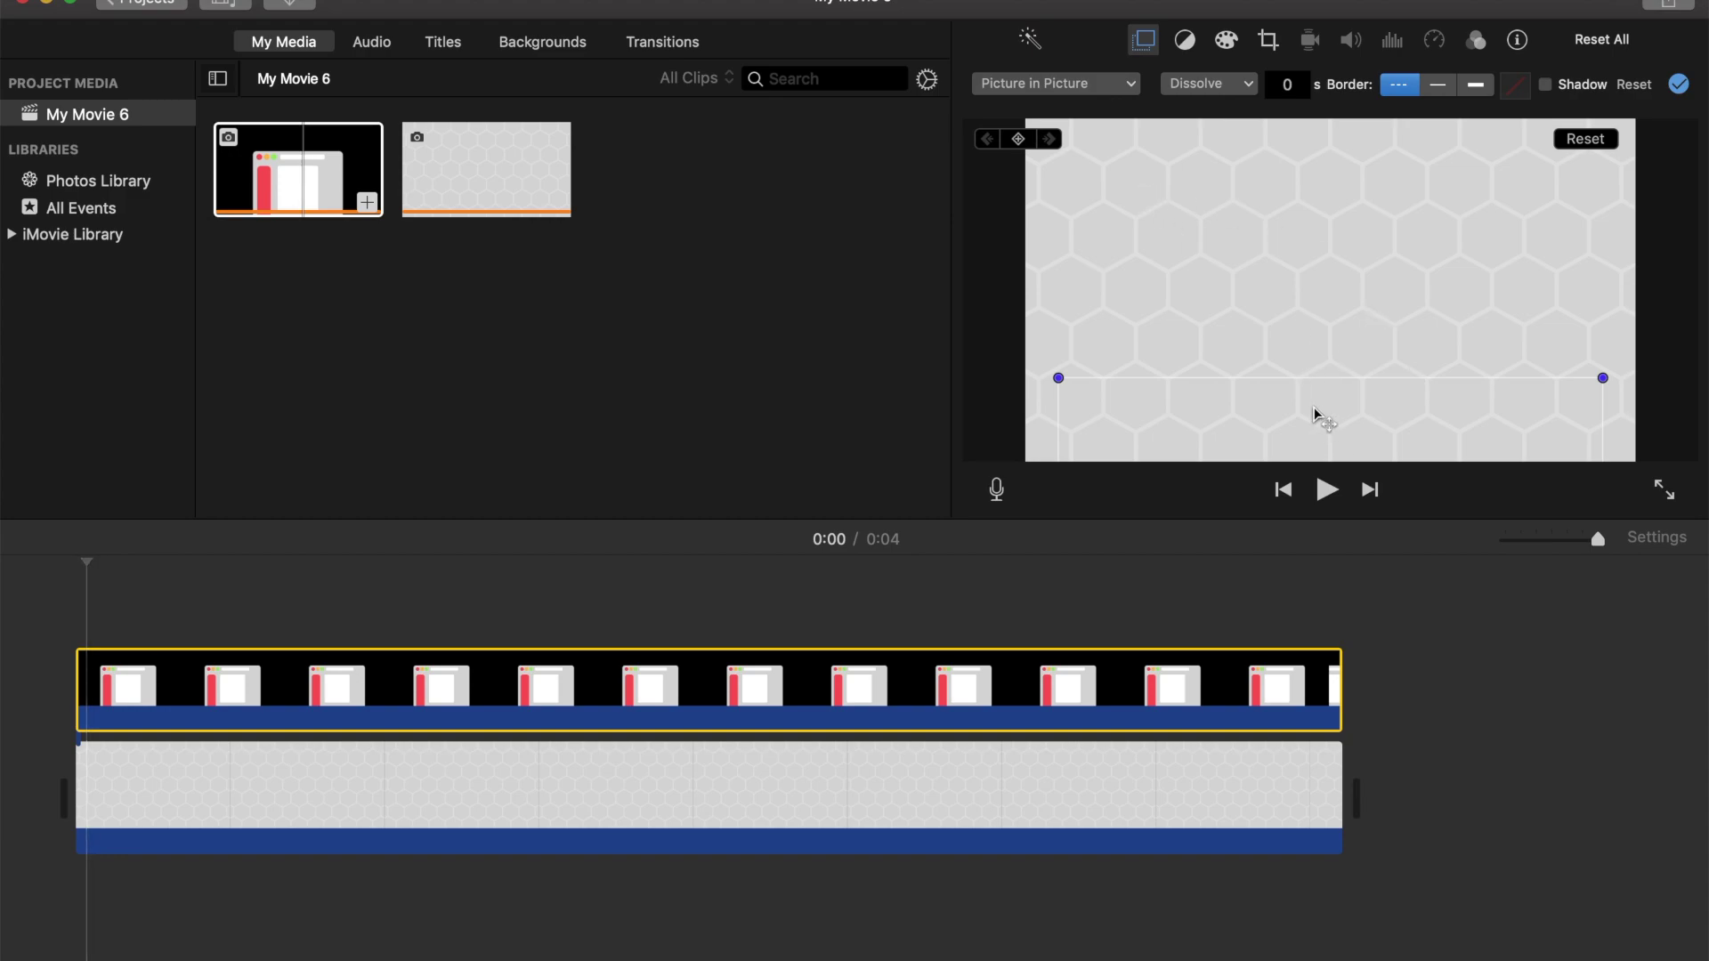
Step: Keyframe the hidden inset at clip start, then play ahead to the 0:02 mark
click(1019, 139)
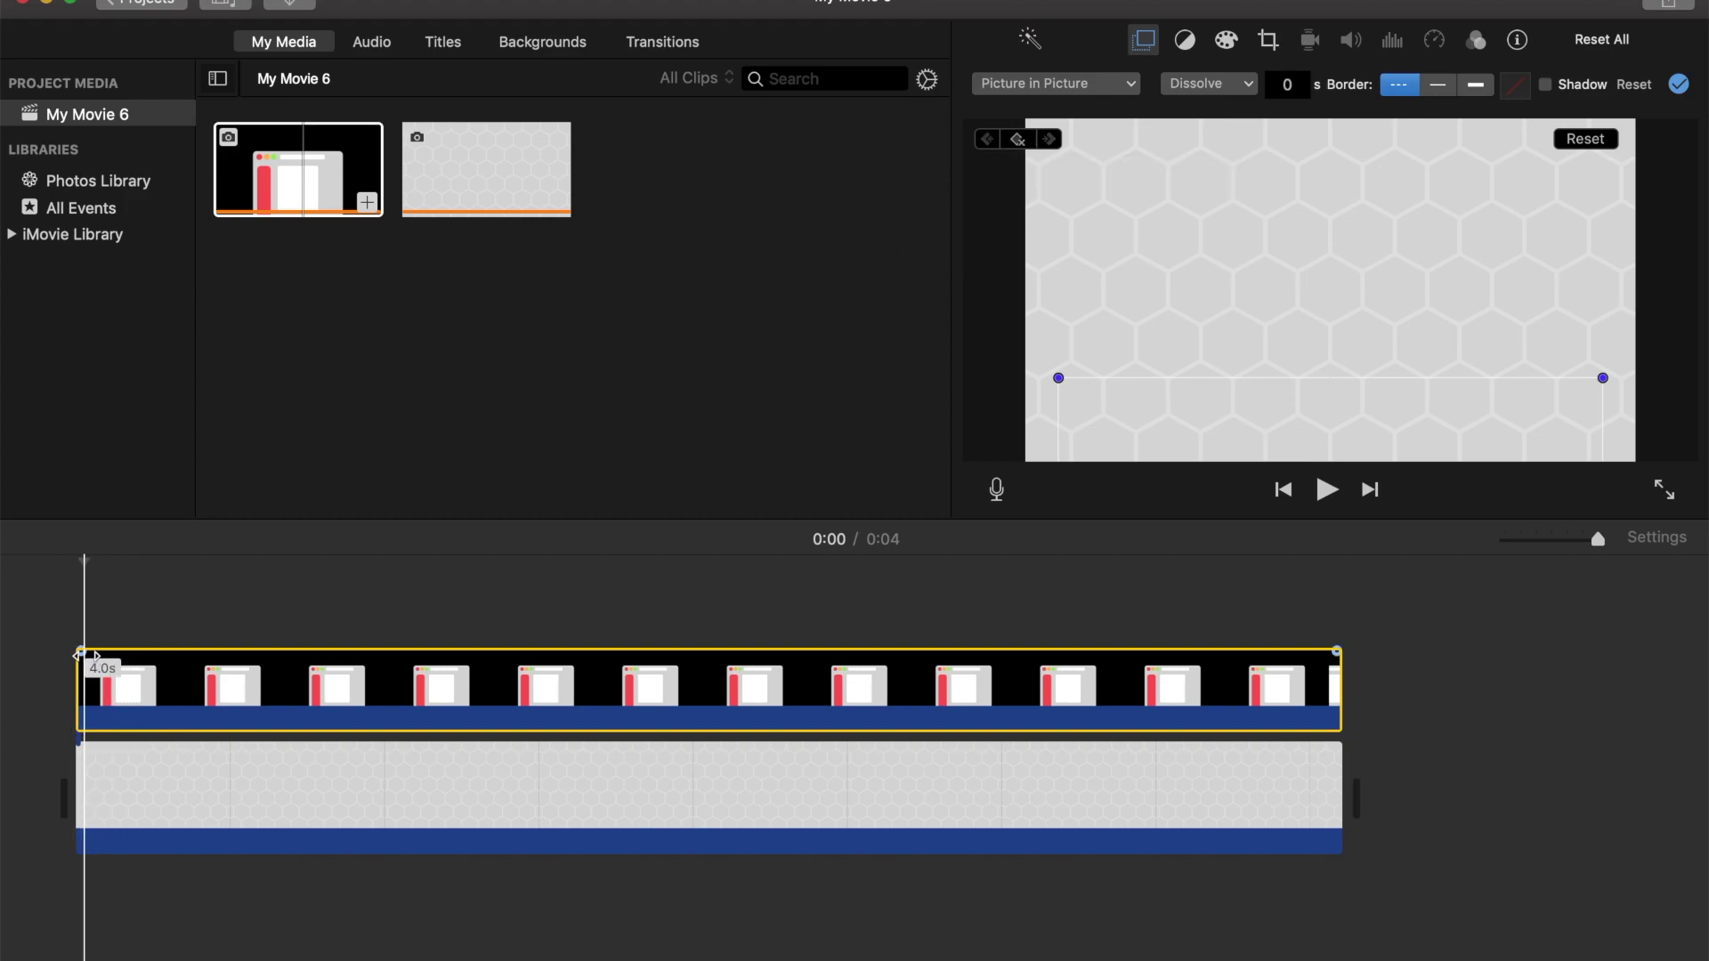
key(space)
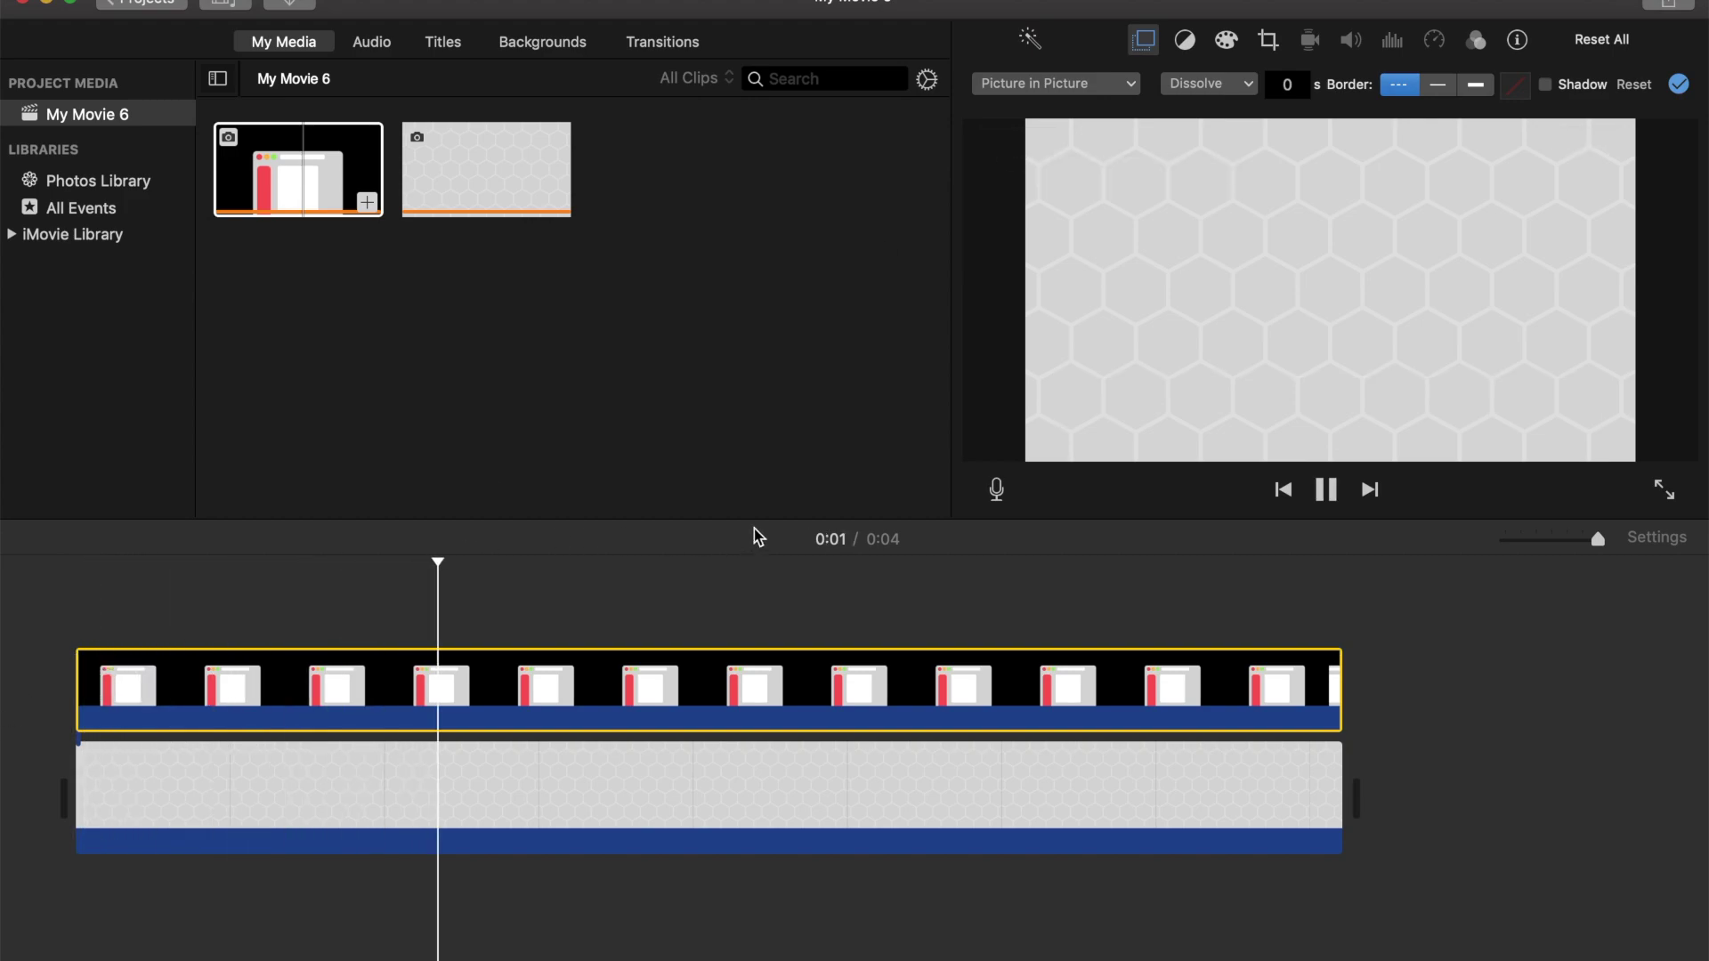
key(space)
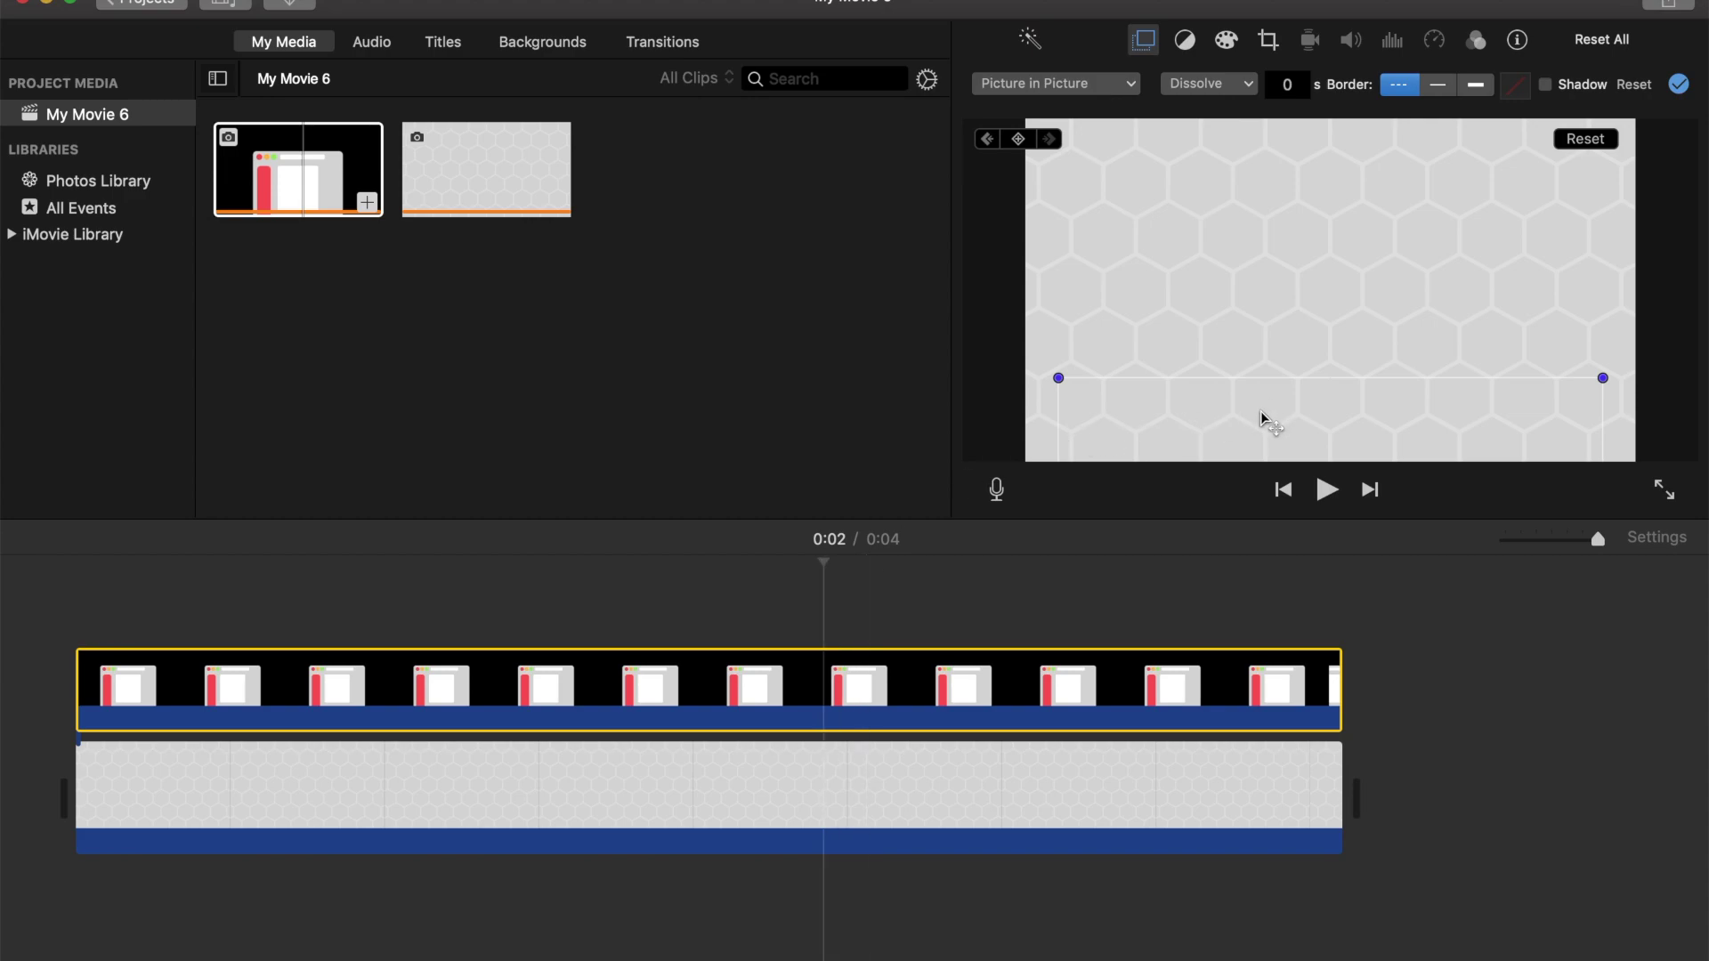
Step: Raise the inset into view at 0:02 and apply the picture-in-picture change
drag(1265, 419, 1268, 198)
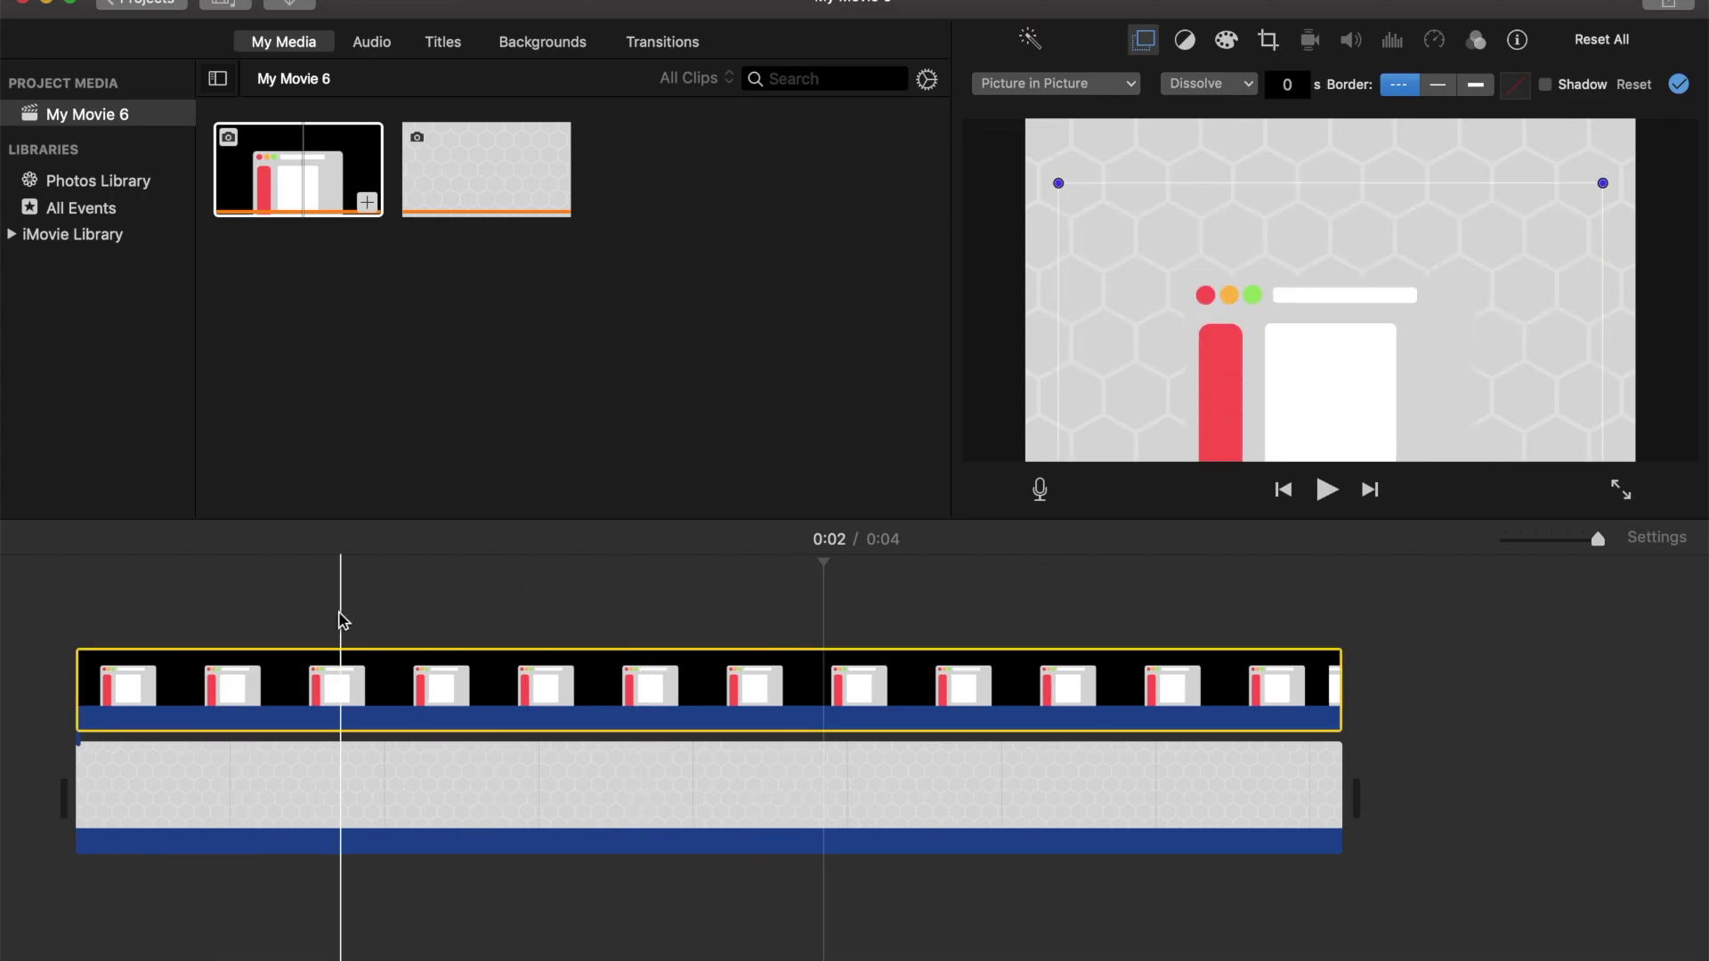
click(1679, 84)
Step: Play the movie from the start to preview the icon sliding up
click(29, 701)
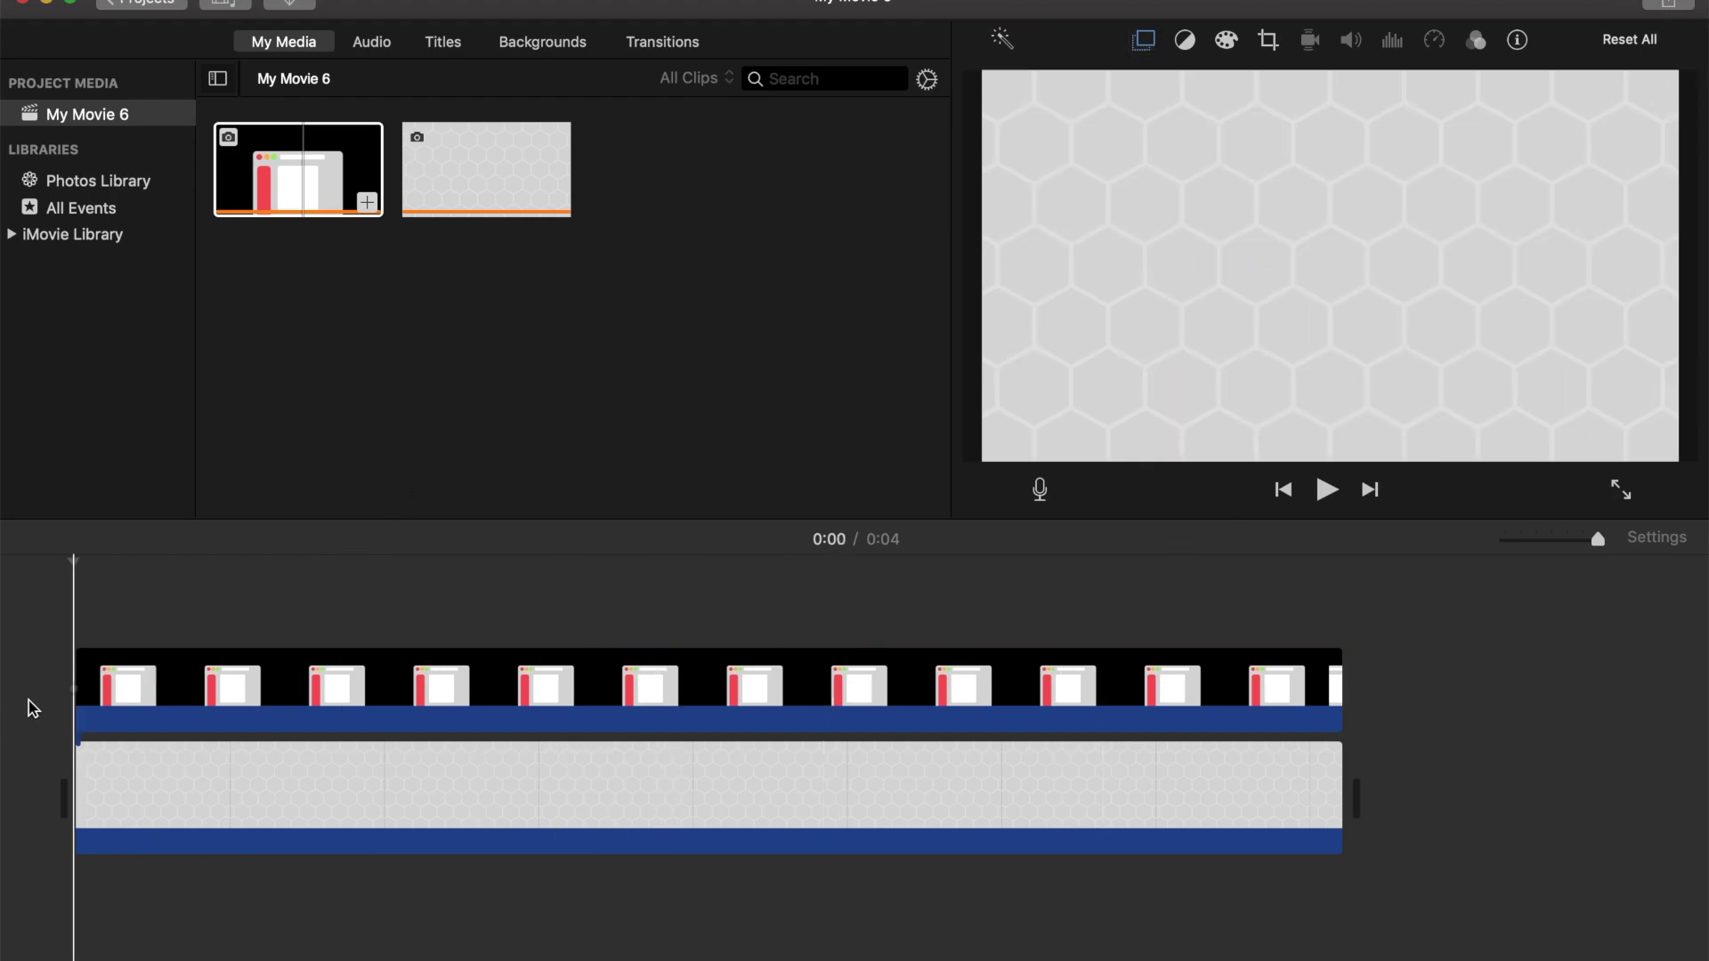
key(space)
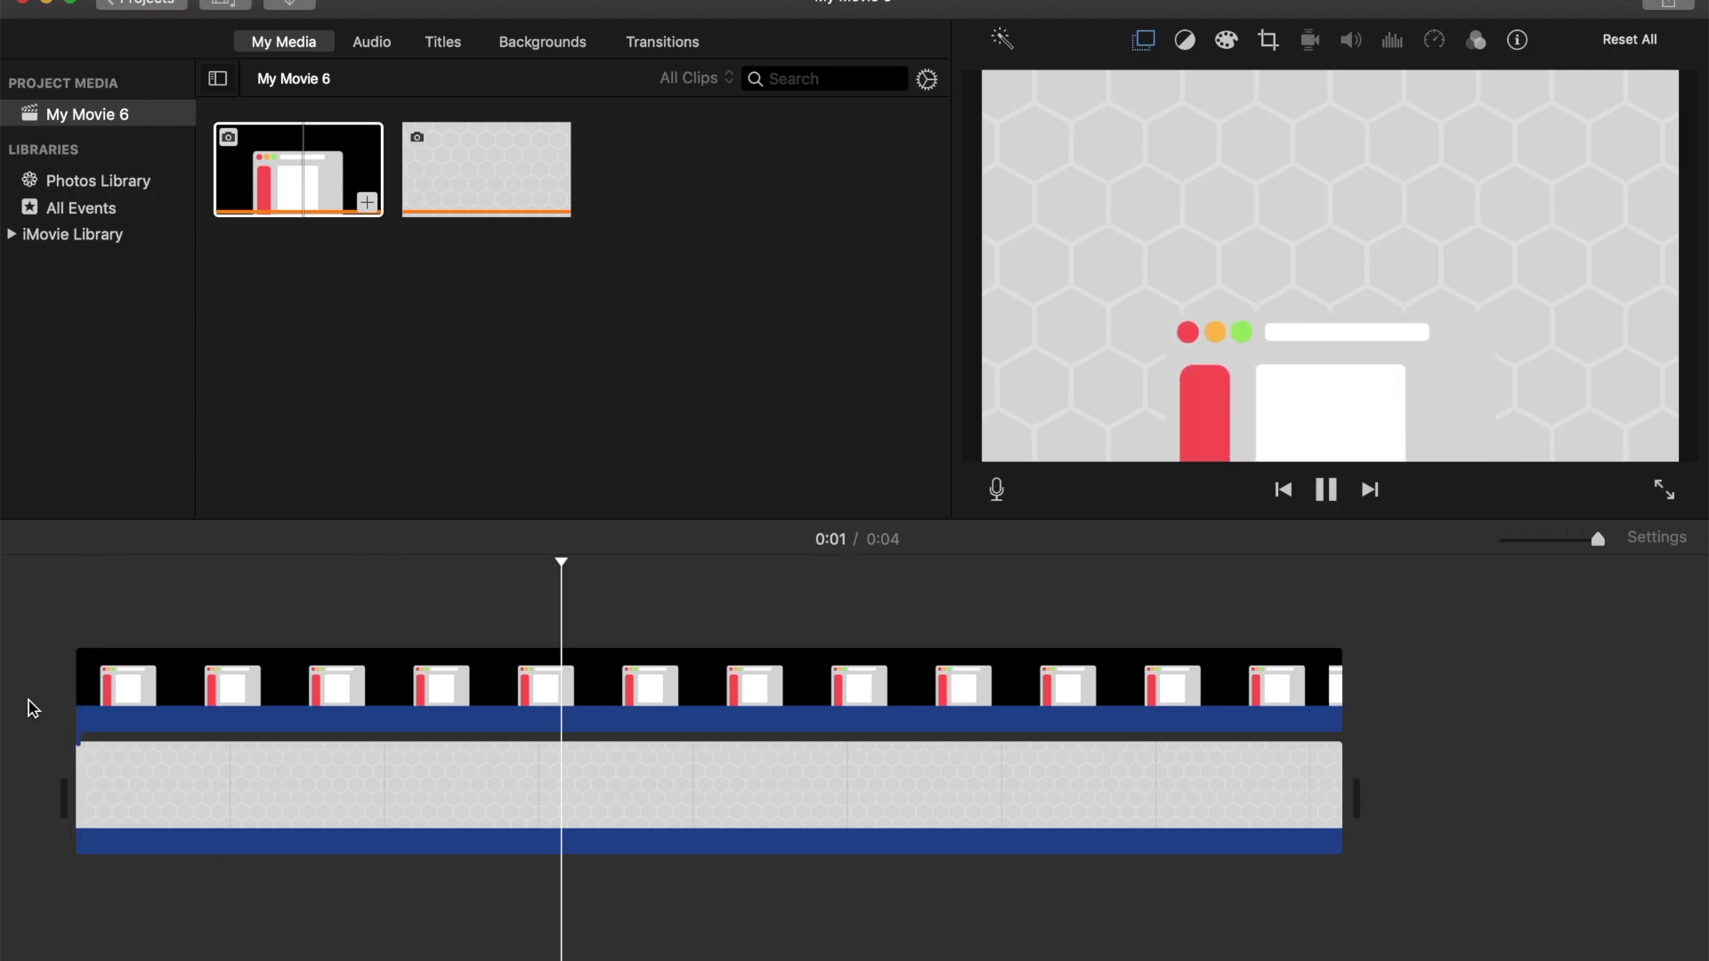
key(space)
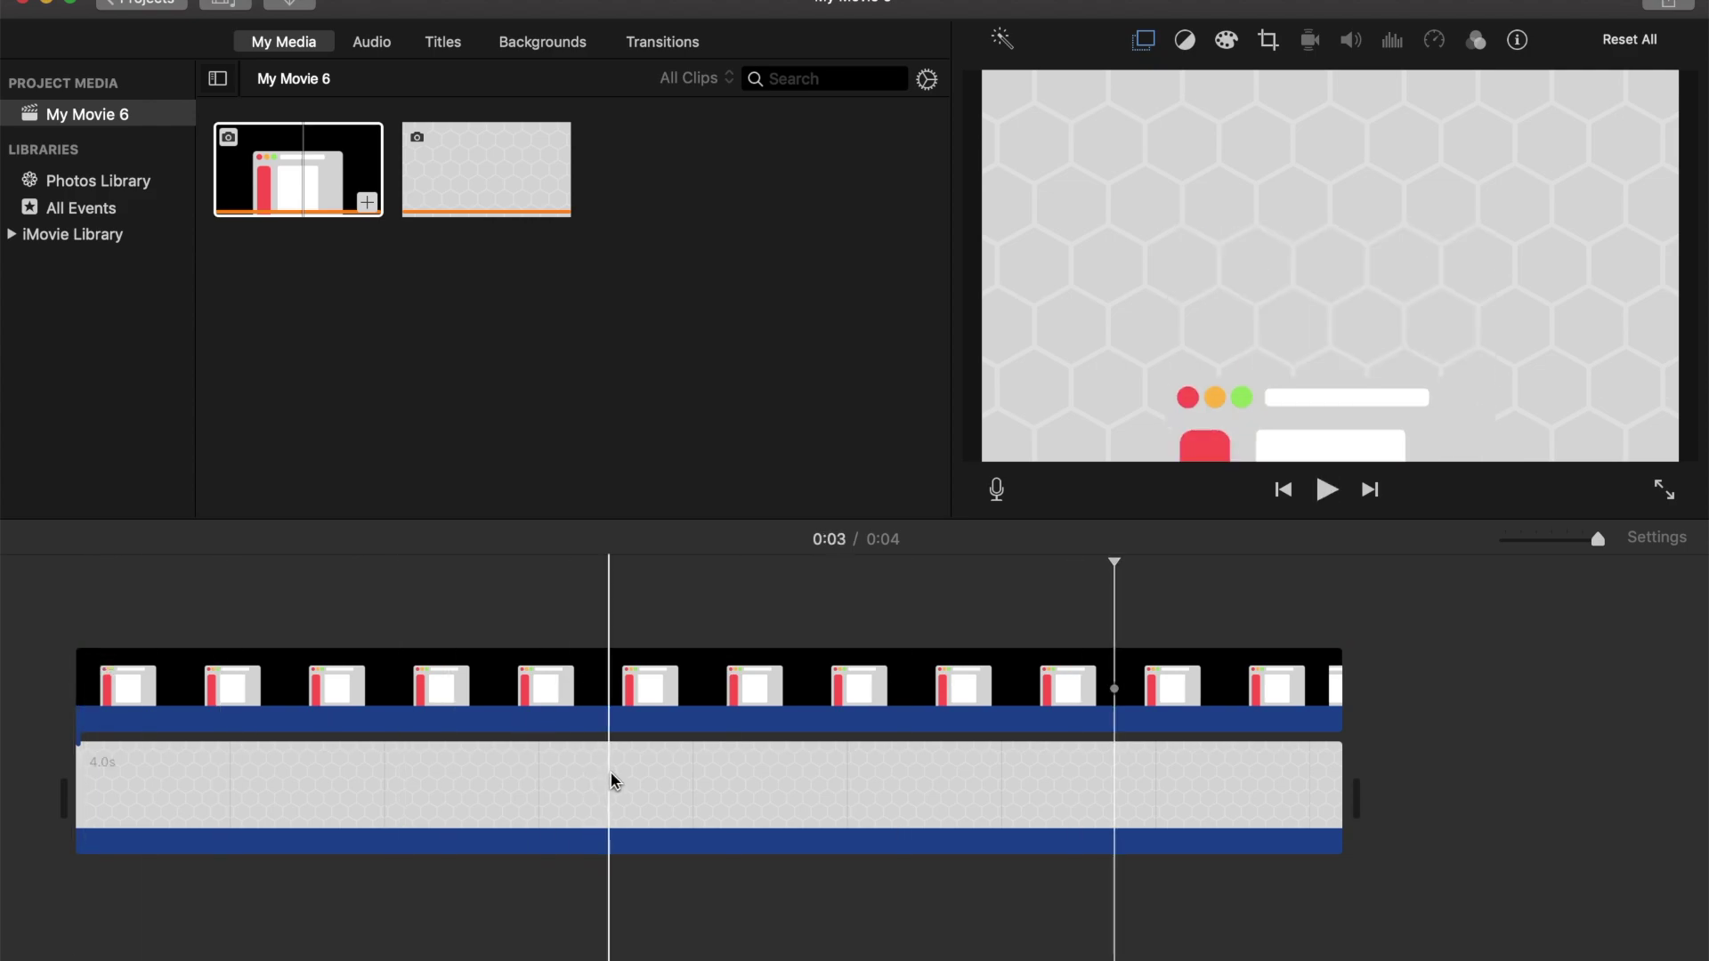
Step: Delete the overlay clip and drag the browser-window image back above the background
click(695, 721)
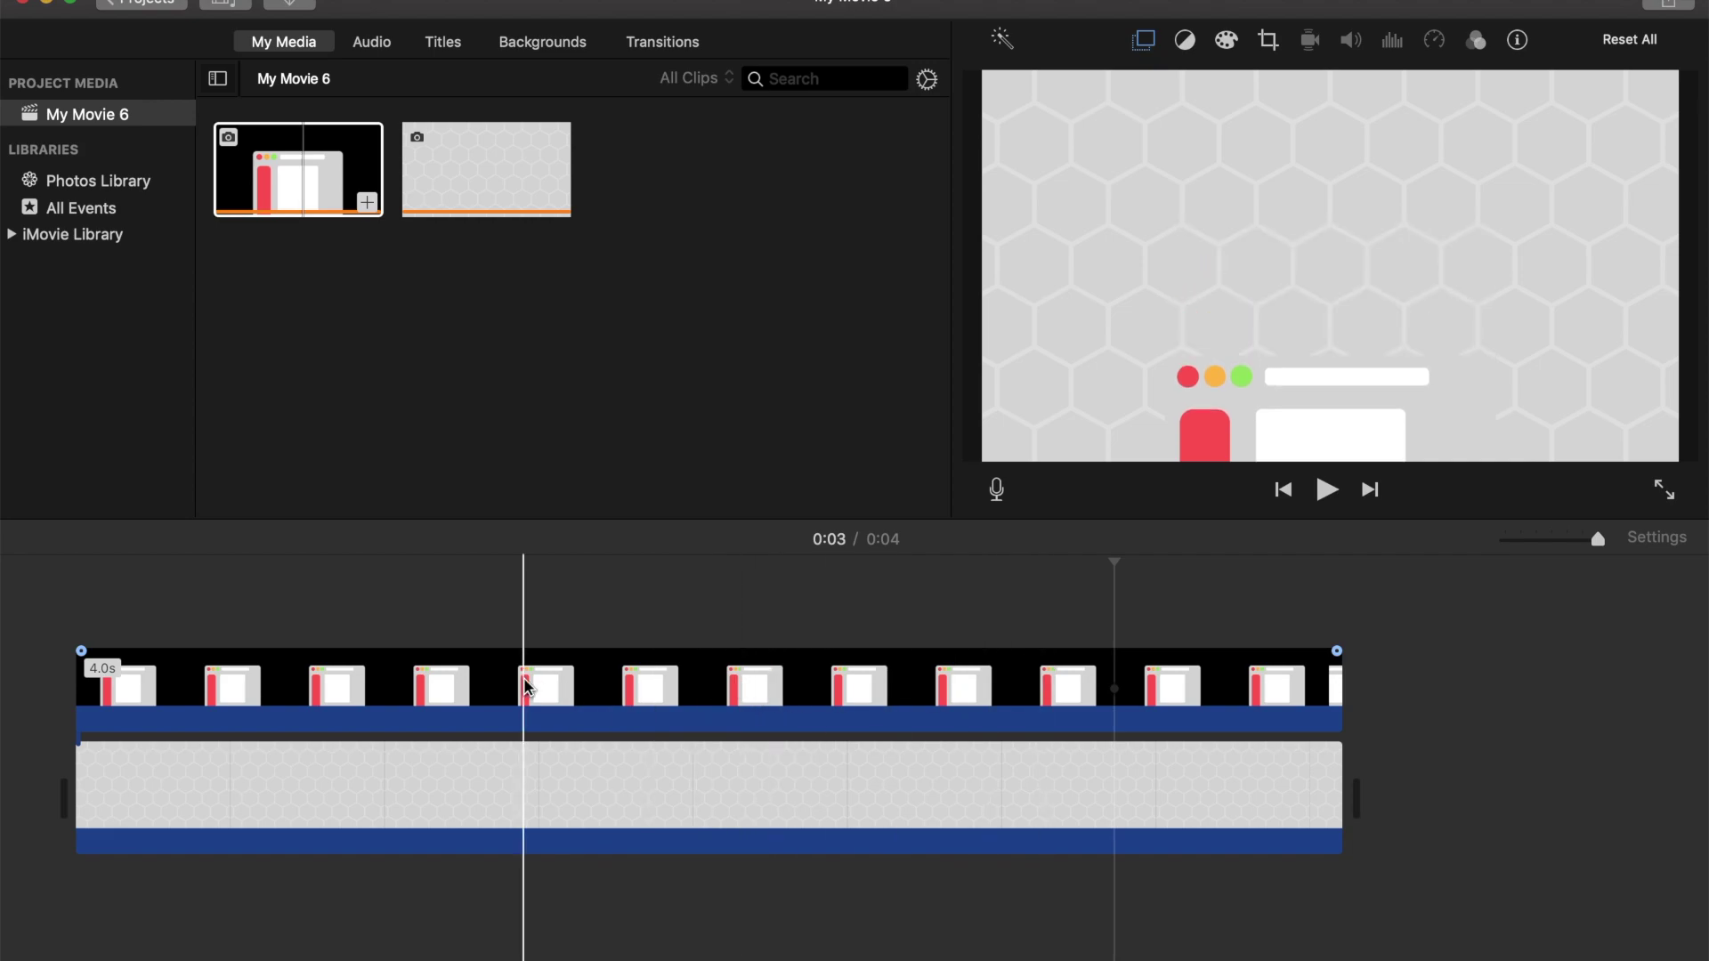
click(425, 687)
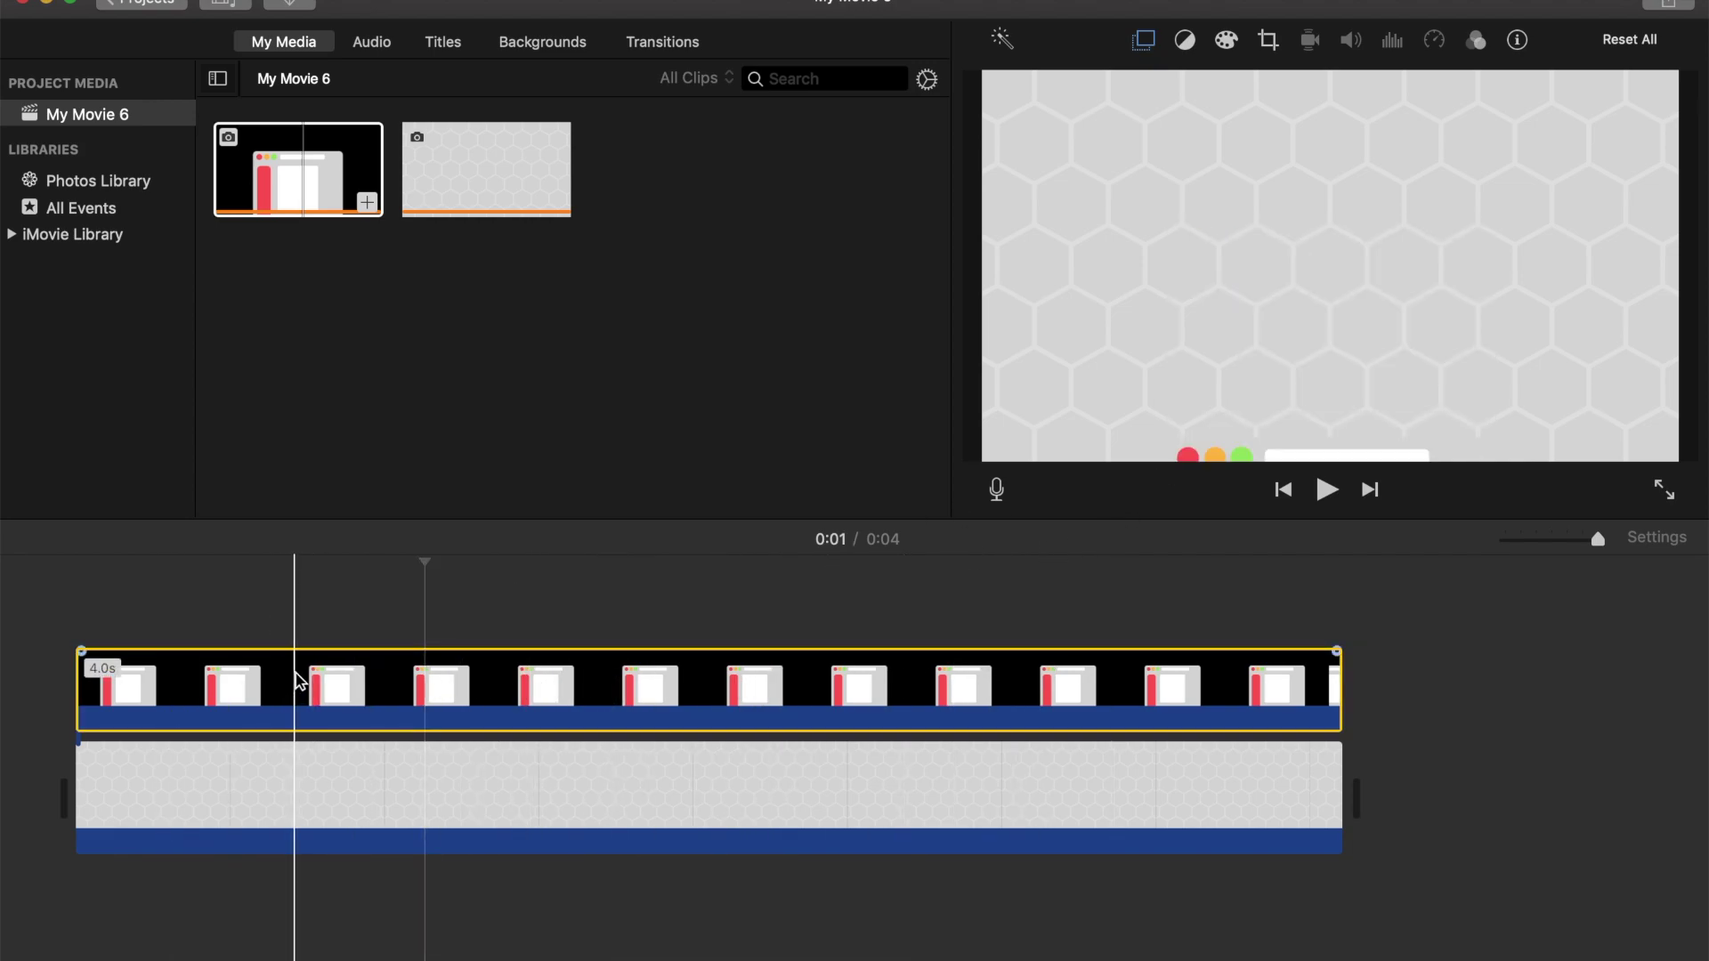
key(Delete)
drag(307, 209, 54, 658)
Step: Give the re-added overlay a Fit crop and the Picture in Picture style
click(1268, 39)
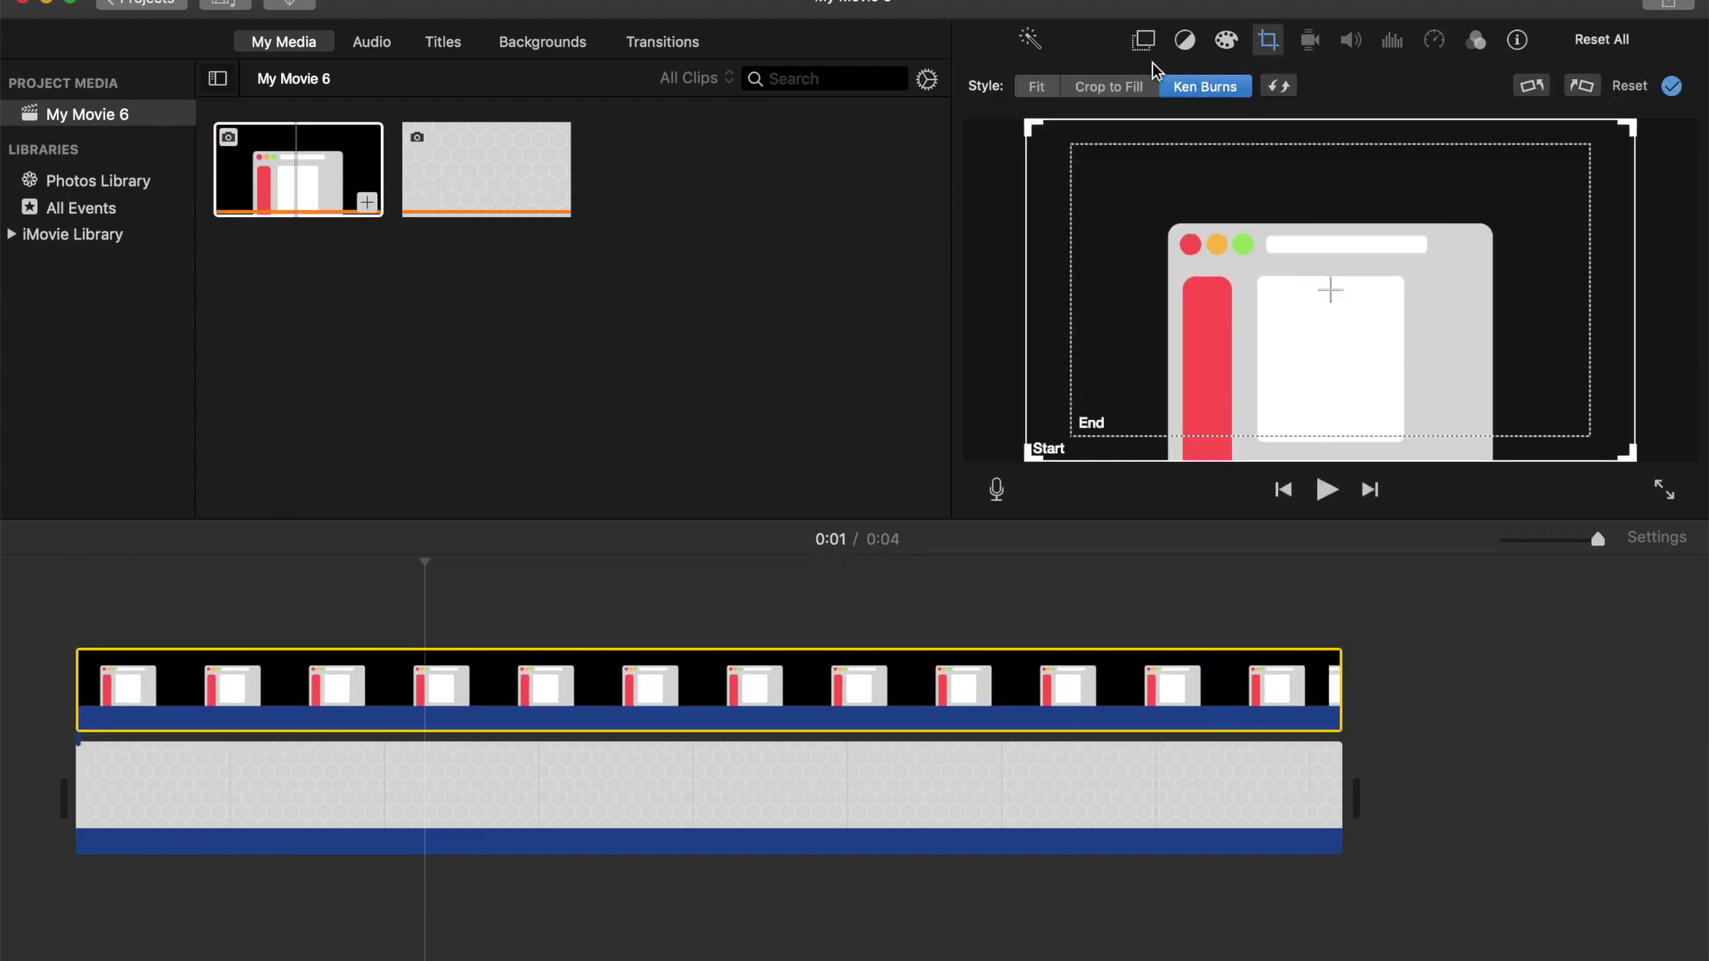
click(1036, 86)
click(1144, 41)
click(1054, 83)
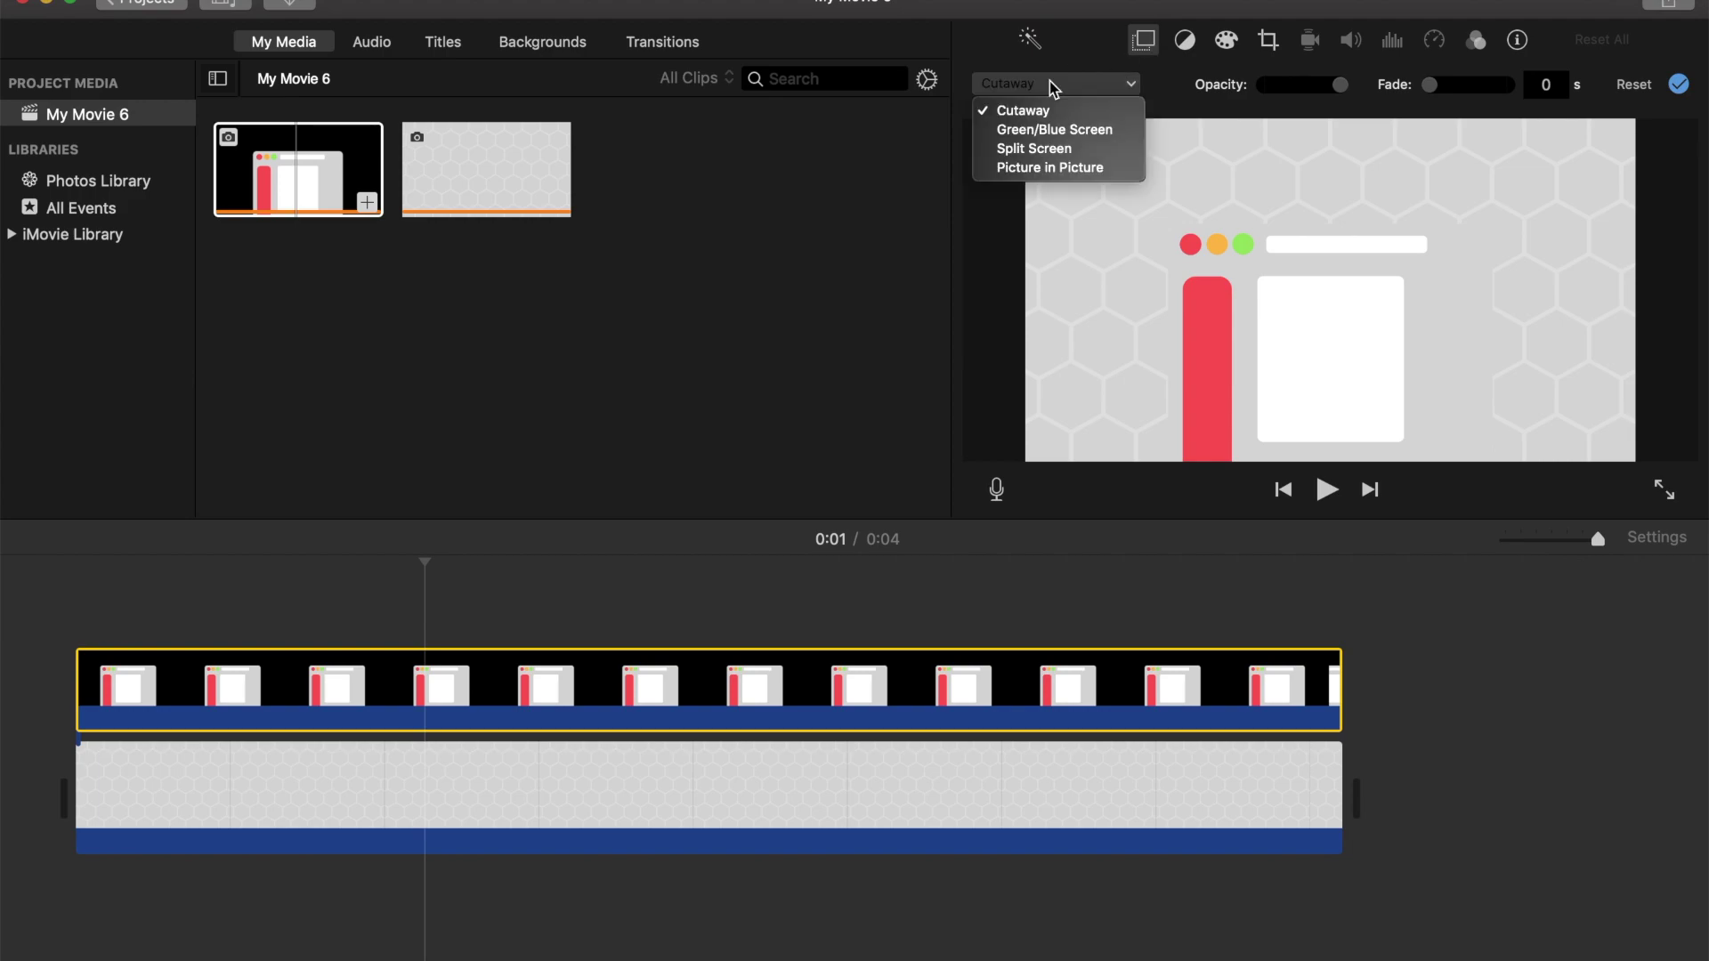
click(1054, 174)
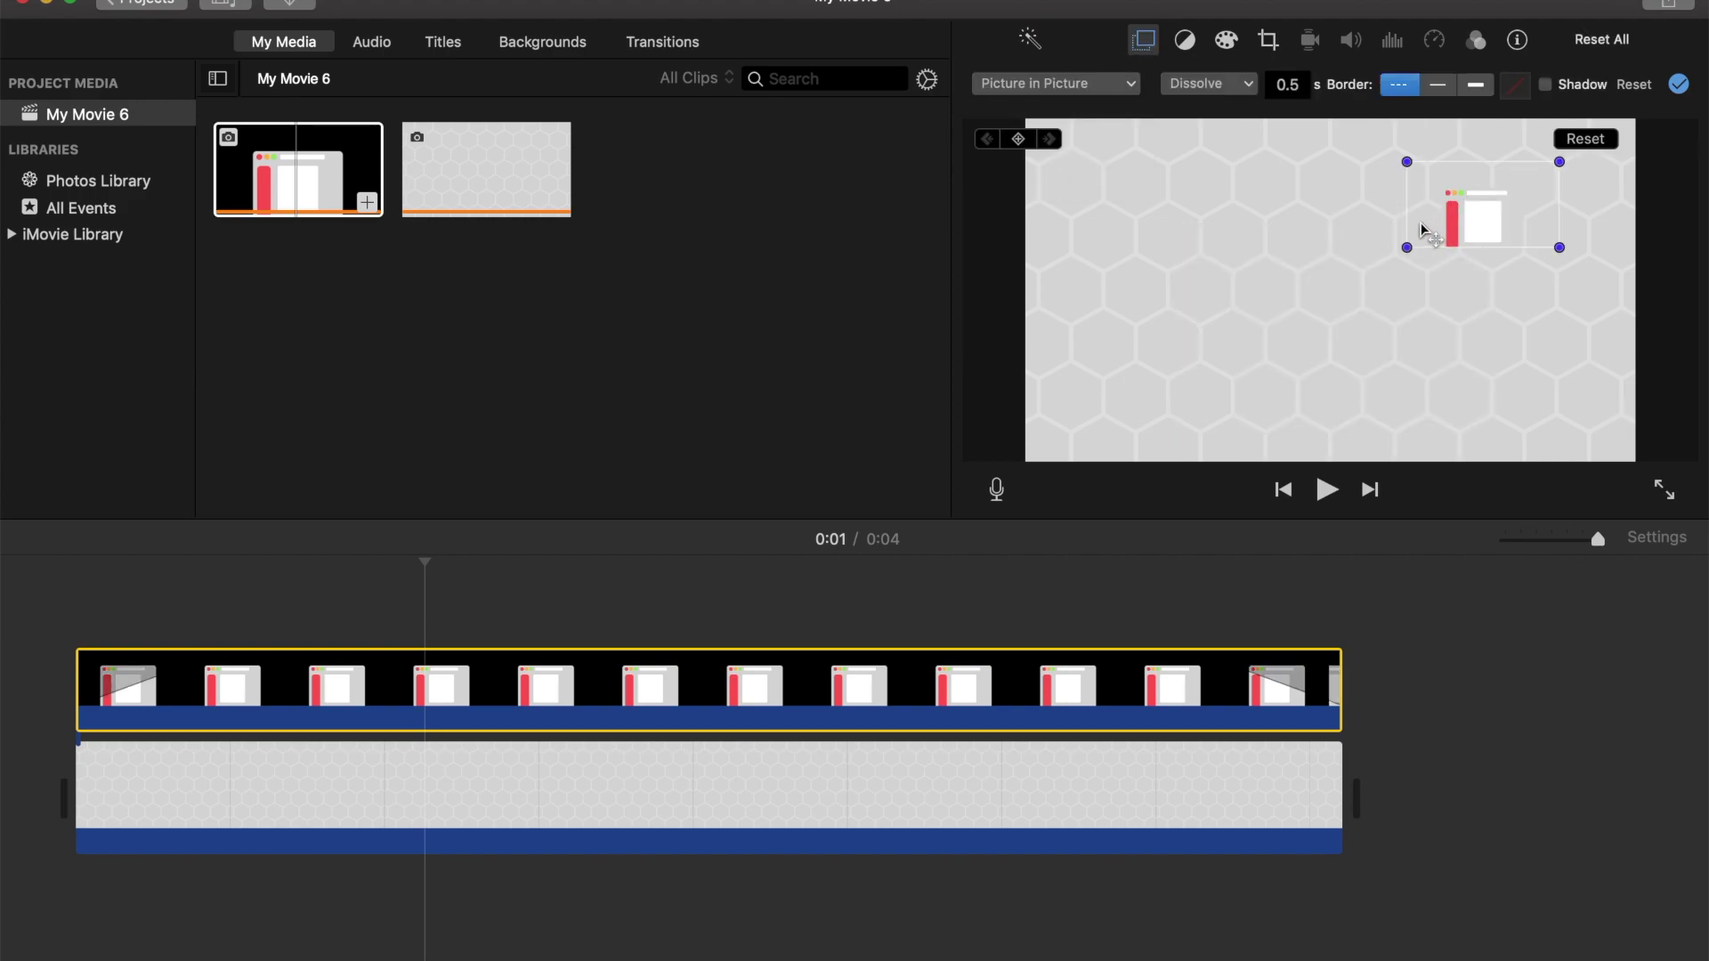
Step: Enlarge the inset, push it off the frame's left edge, and keyframe that start position
drag(1406, 161, 1150, 23)
drag(1317, 210, 862, 362)
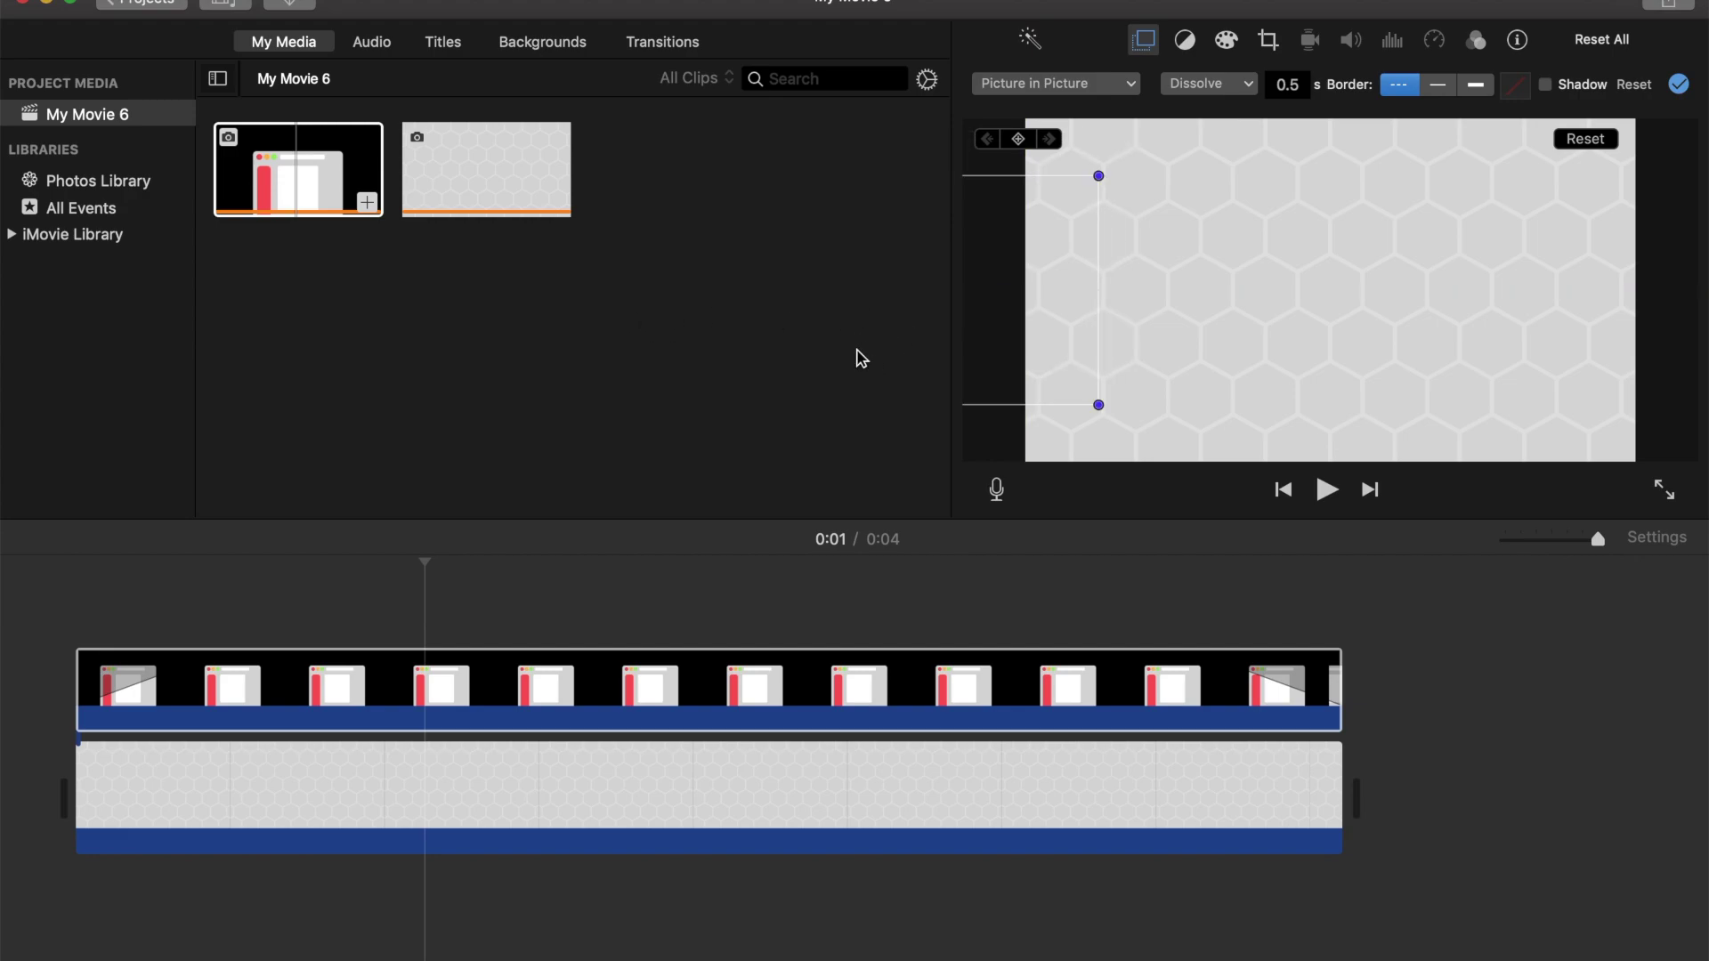
click(1018, 139)
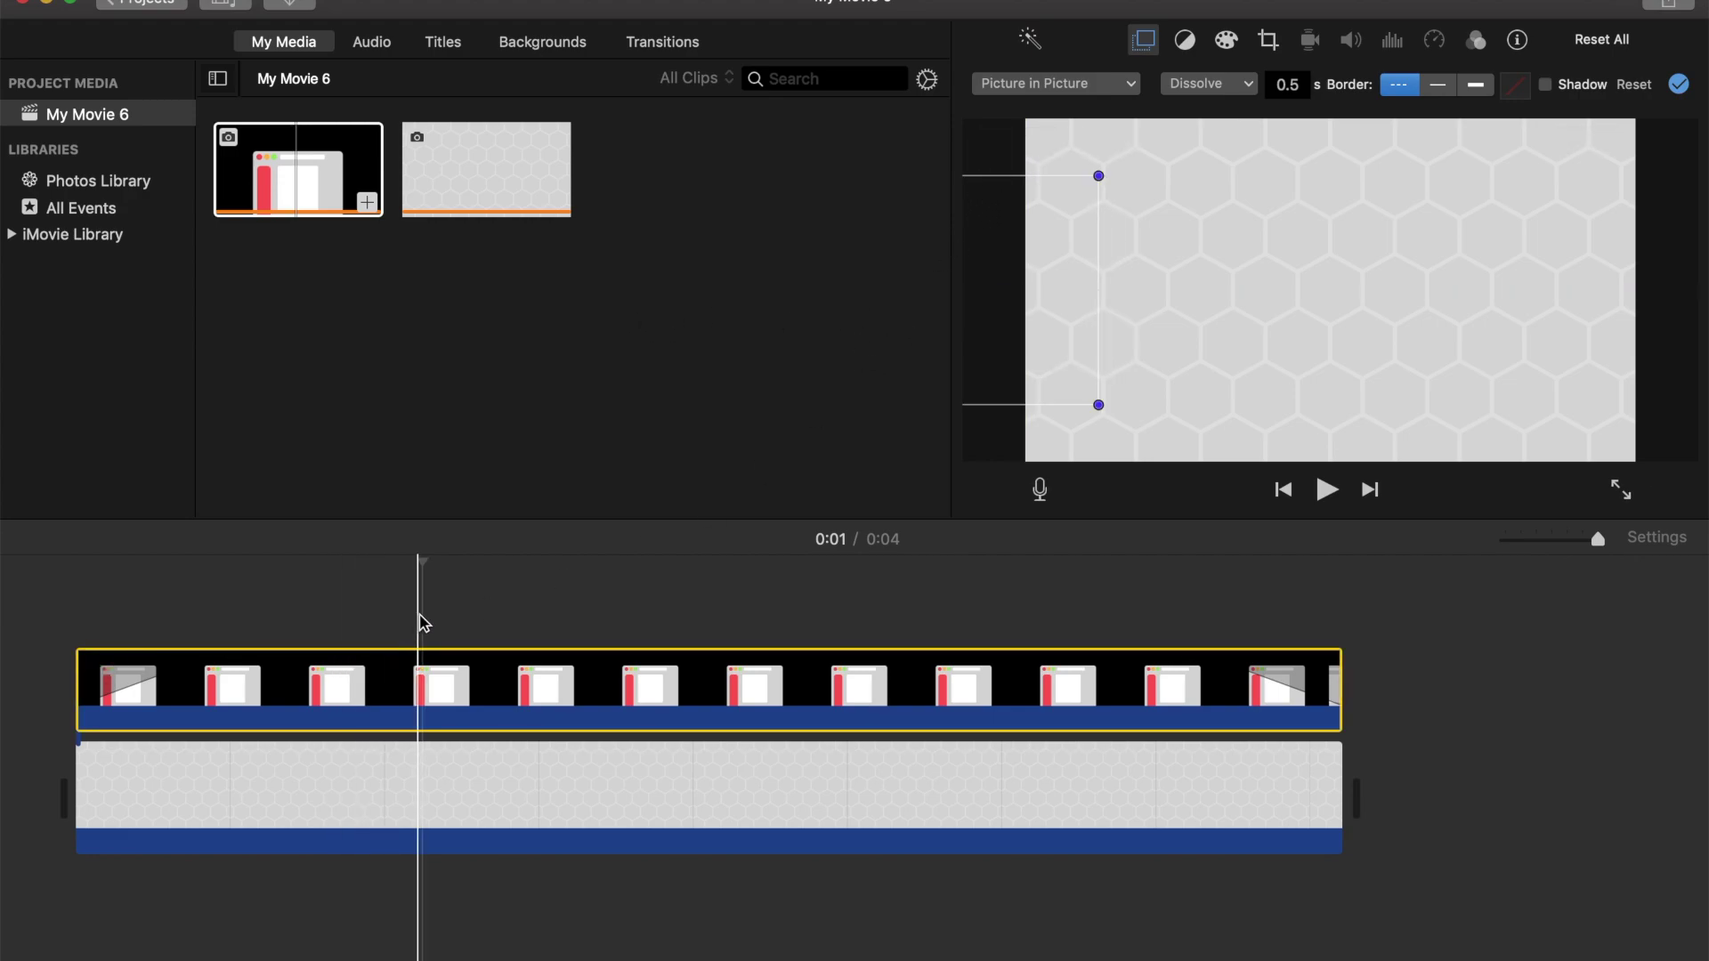
key(space)
key(space)
Step: Set the overlay's dissolve to 0 and centre the inset at 0:02, applying the change
drag(156, 652, 85, 654)
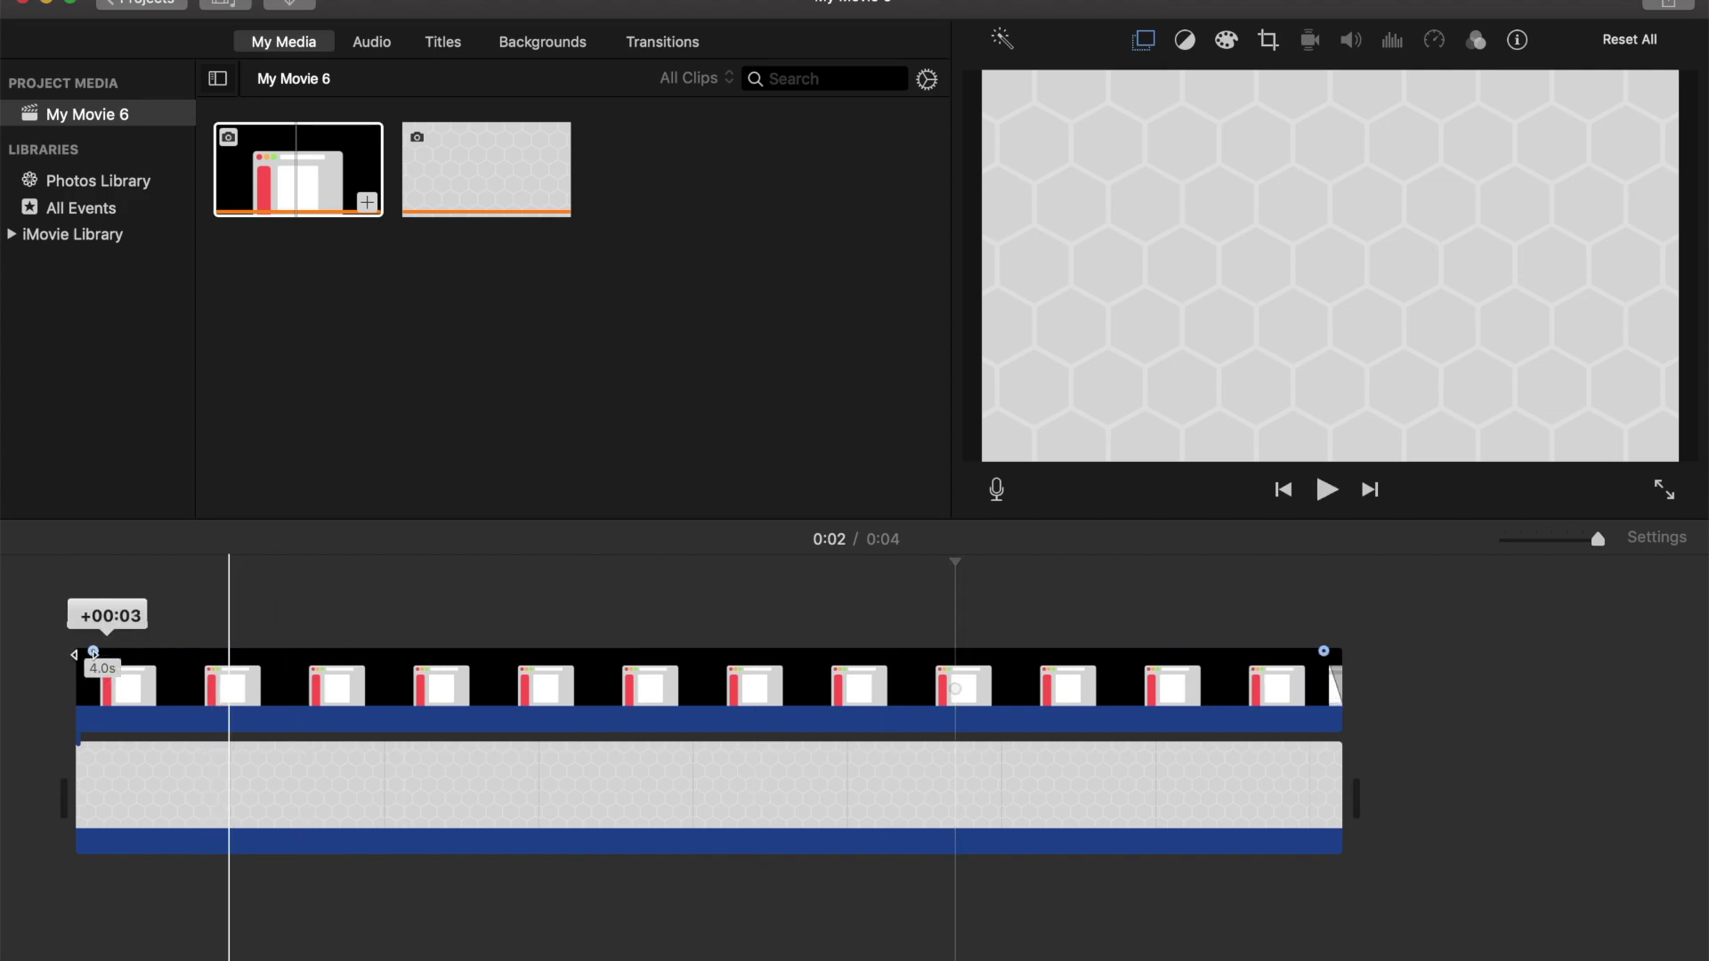
click(920, 683)
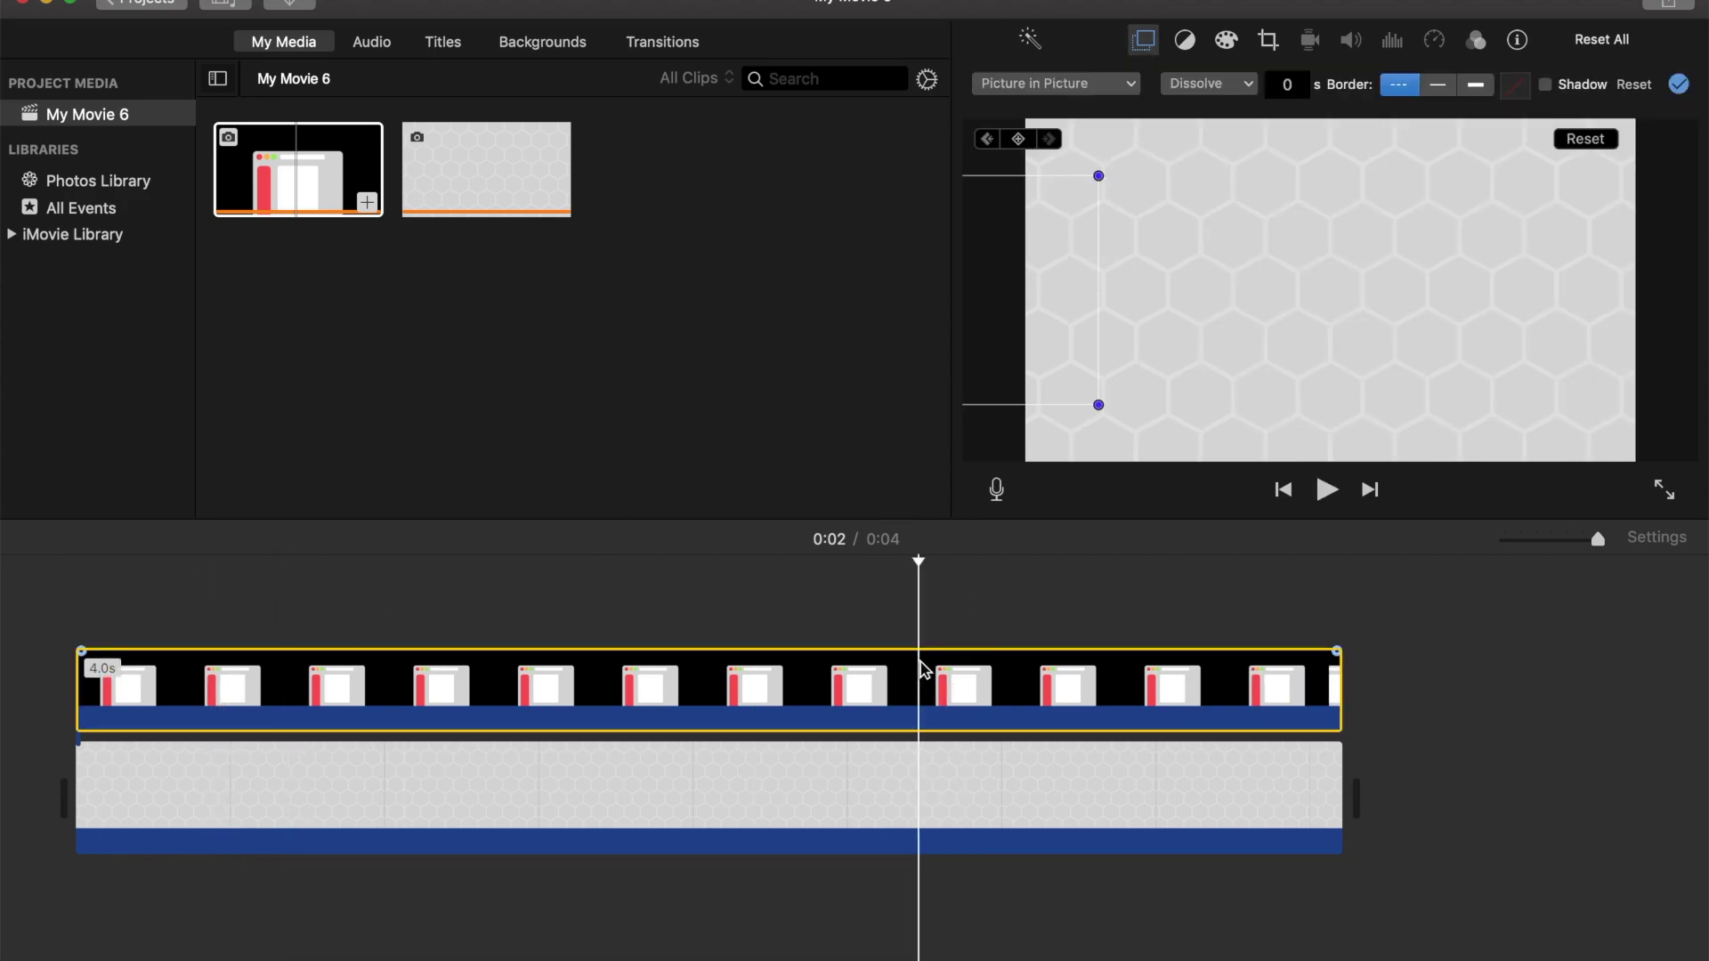
drag(1080, 293, 1478, 292)
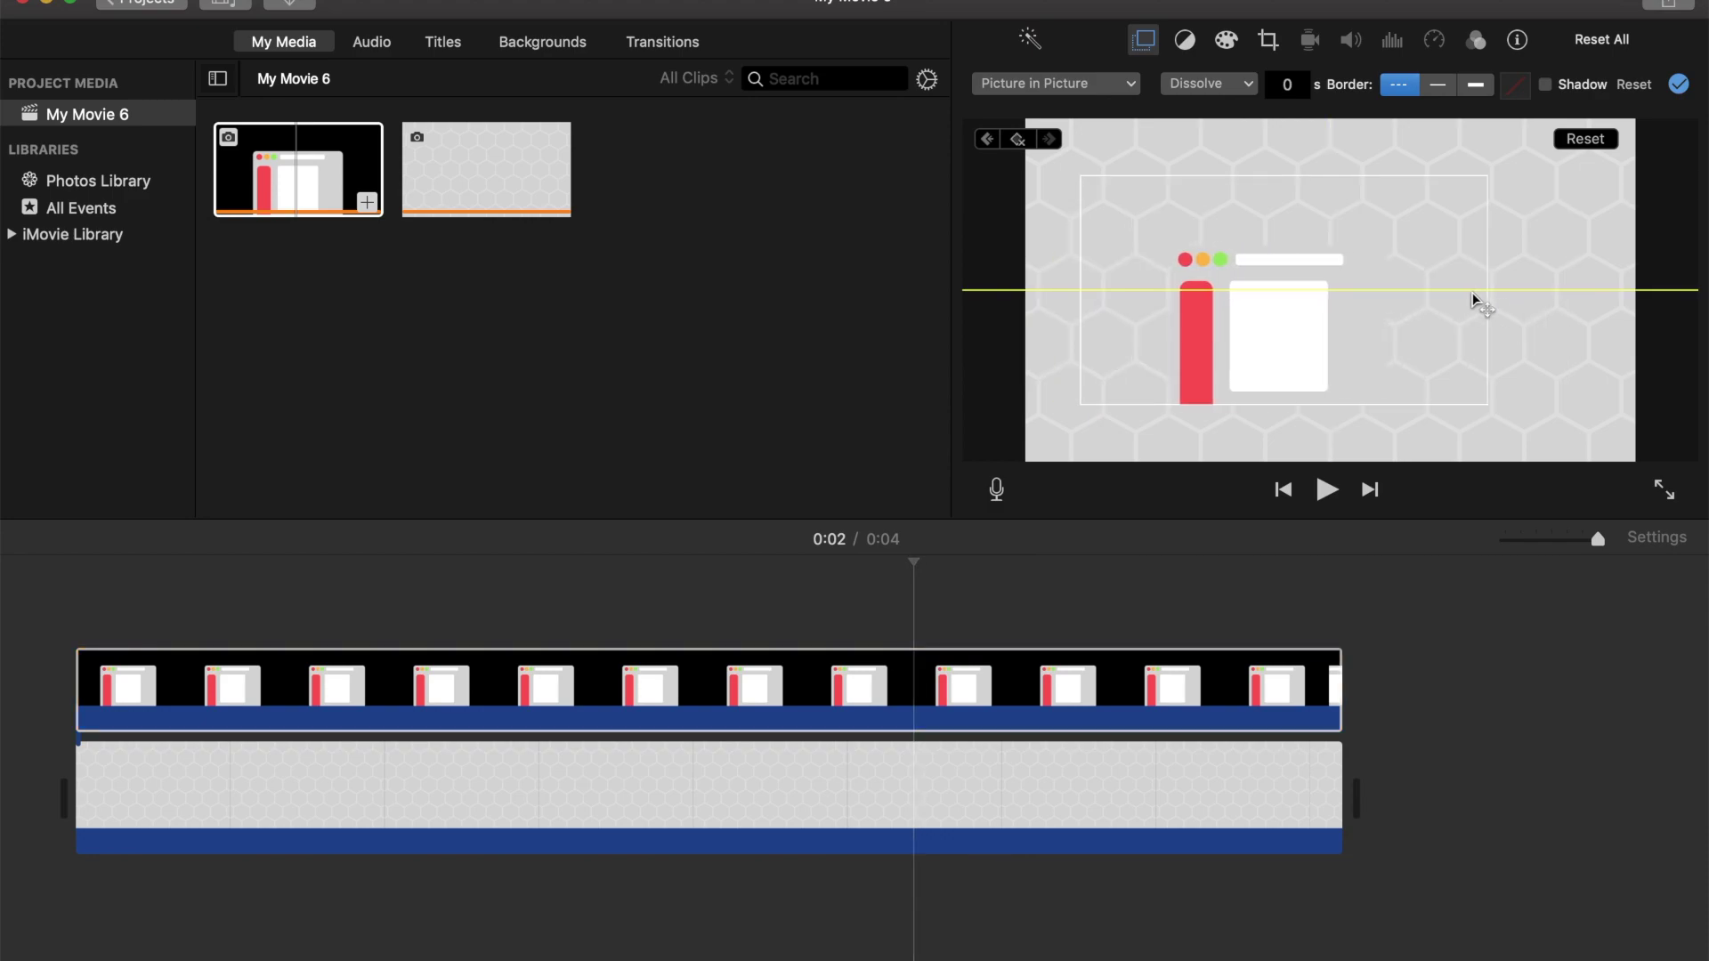
click(1679, 84)
Step: Play back the inset's slide-in from the left
click(333, 676)
key(space)
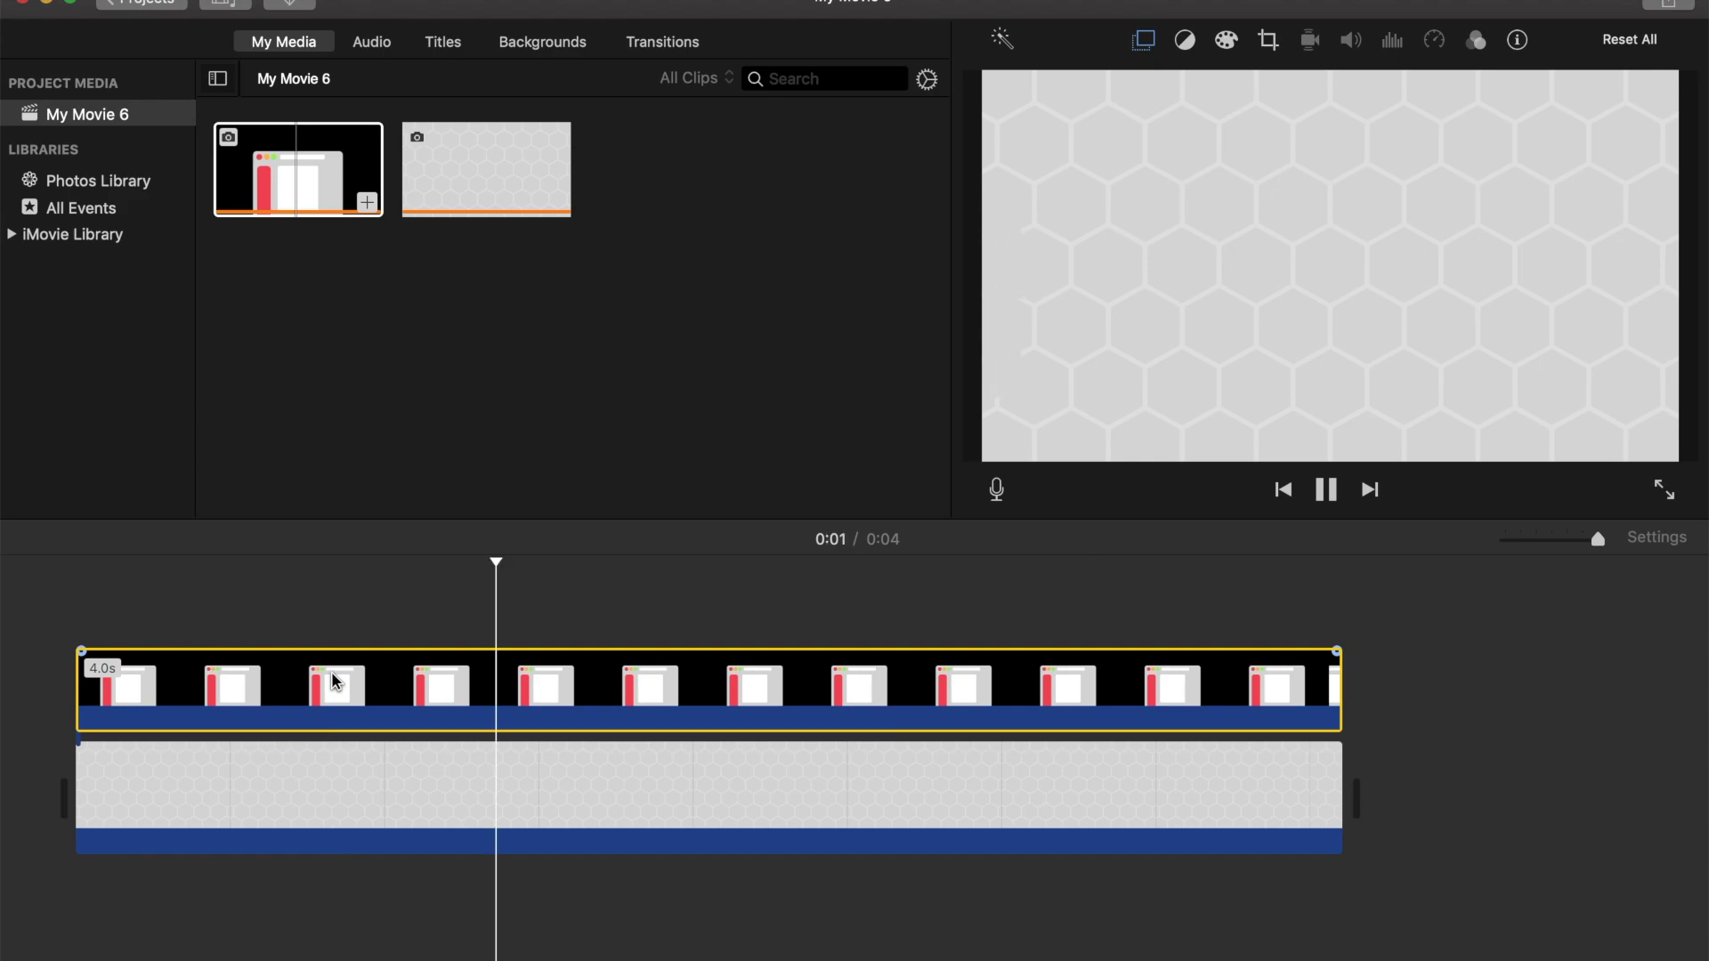
key(space)
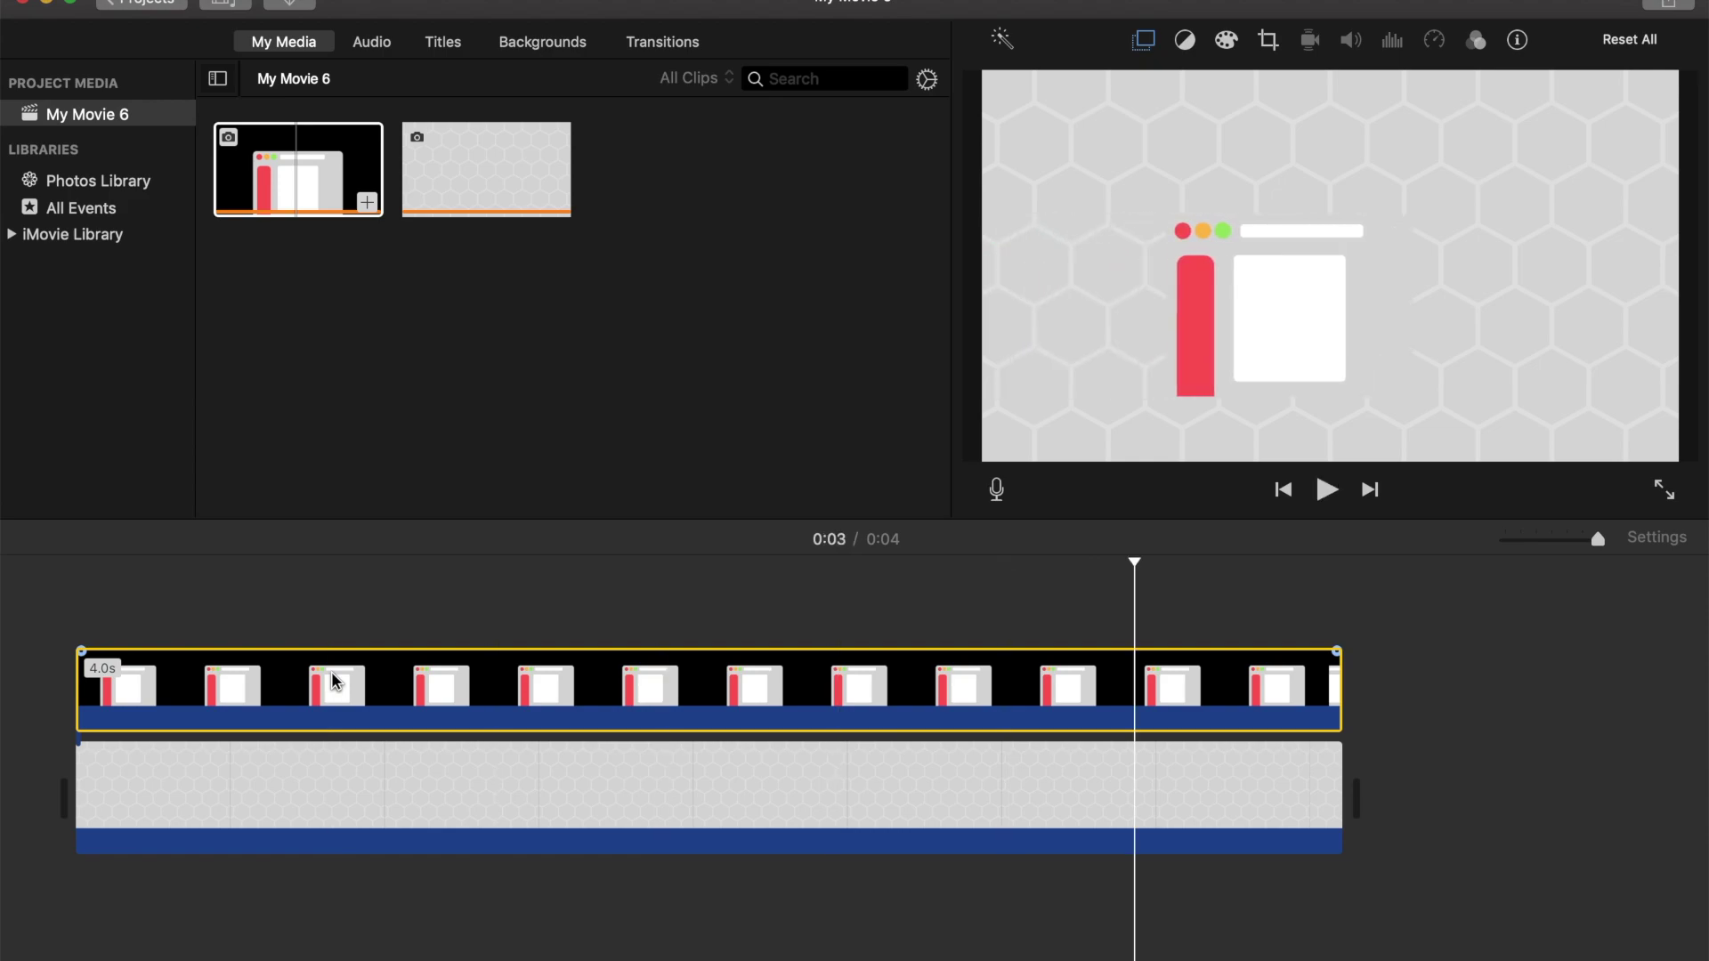